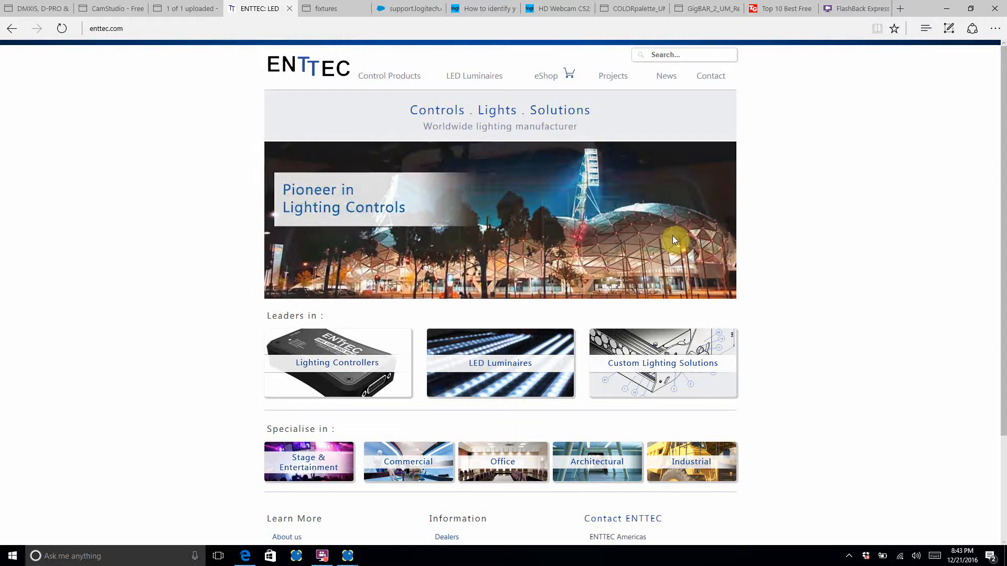
Step: Open the D-PRO product page from Control Products, then switch to the GigBAR_2_UM manual tab
mouse_move(367, 79)
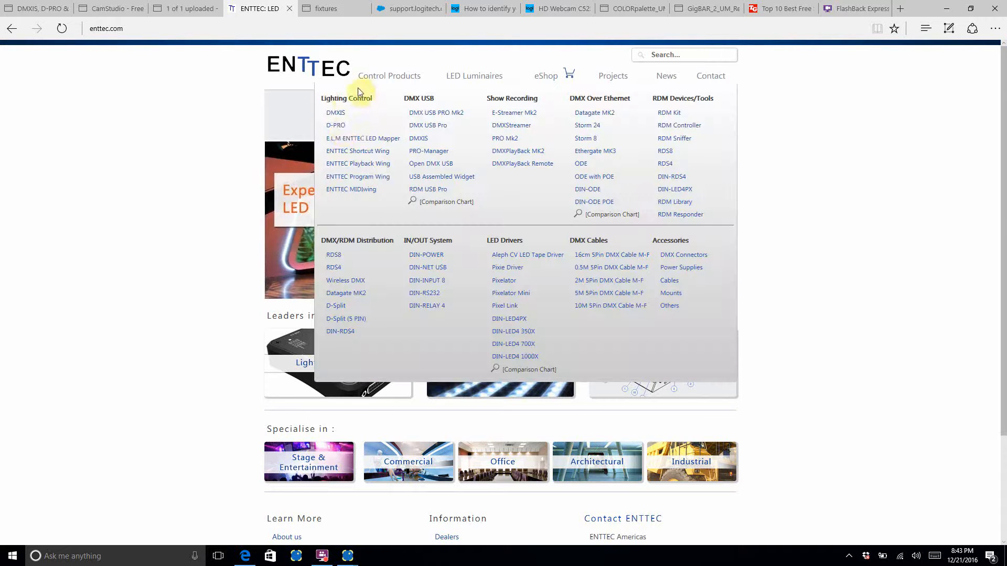
click(336, 125)
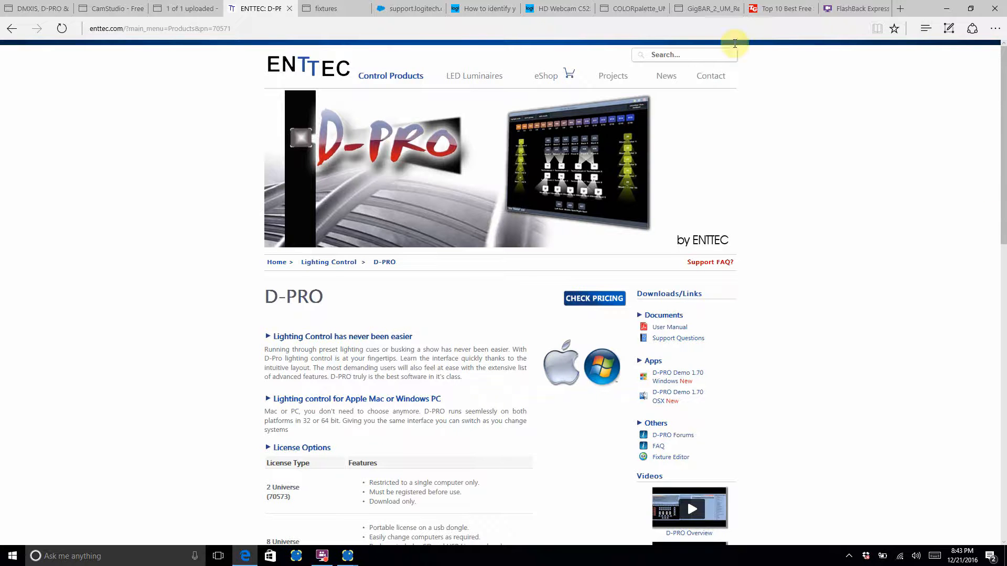
click(702, 9)
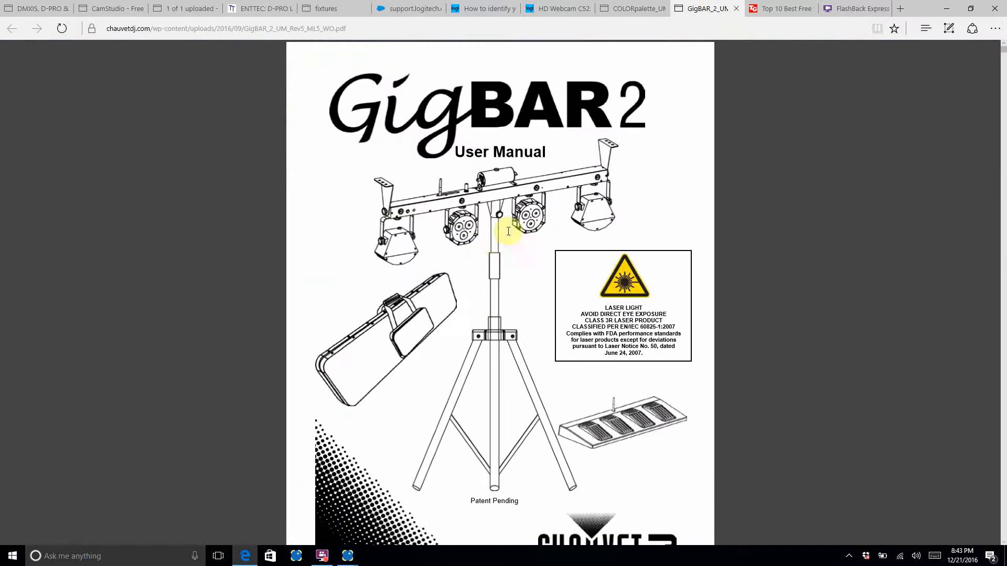
Step: Go from the manual's table of contents to the 23CH DMX Channel Assignments table on page 26
scroll(508, 232, down, 10)
scroll(479, 287, down, 3)
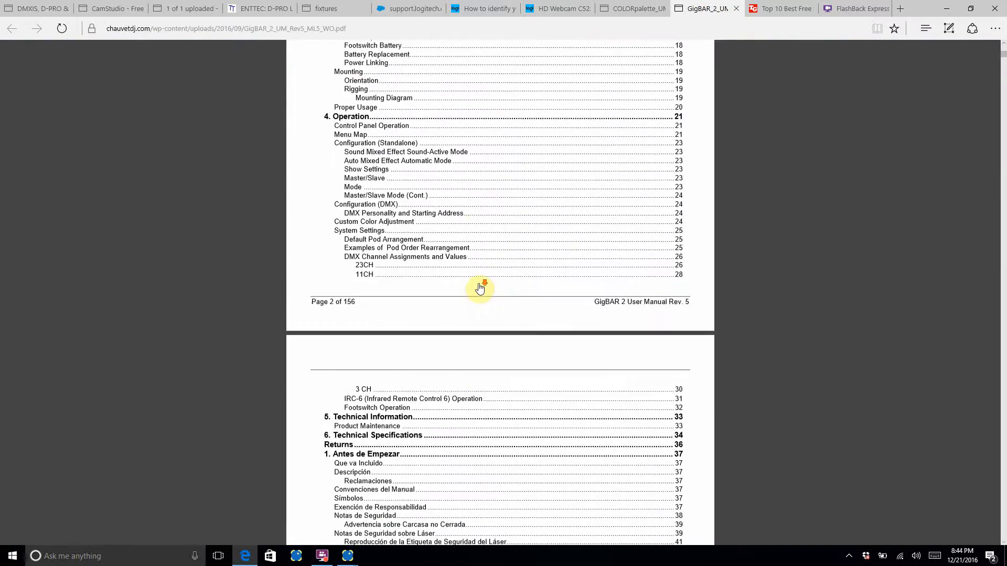
scroll(480, 287, down, 9)
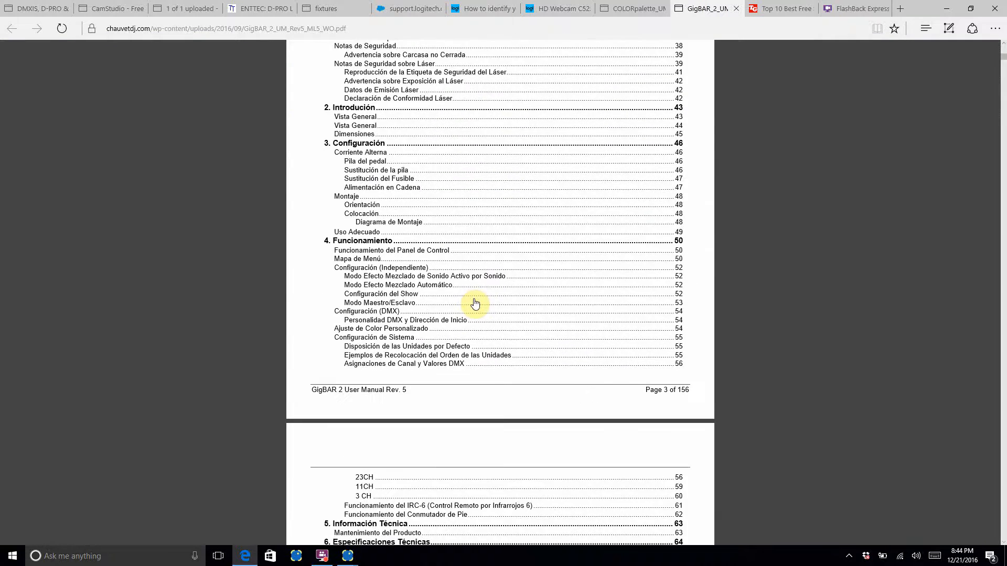
scroll(475, 303, up, 11)
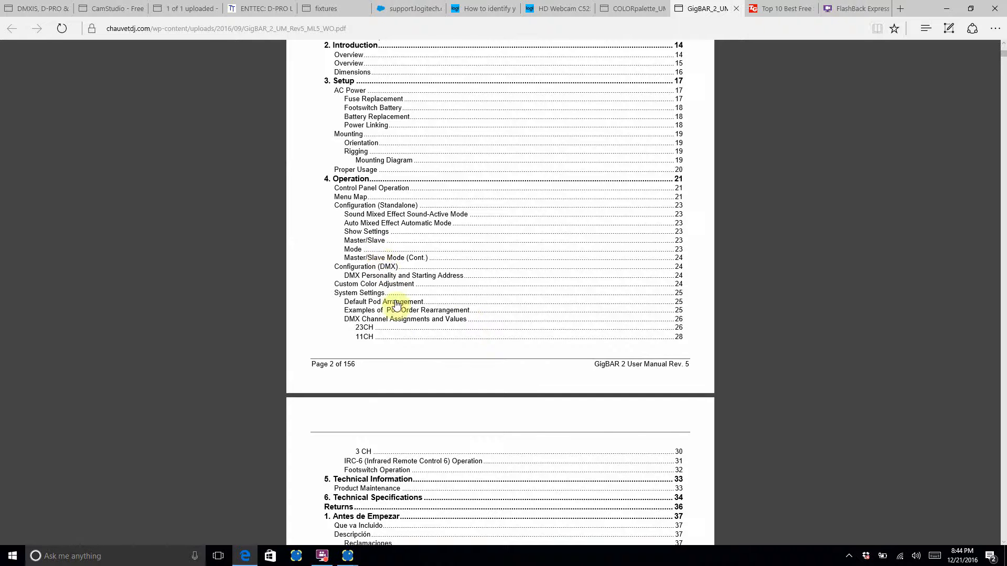
click(397, 327)
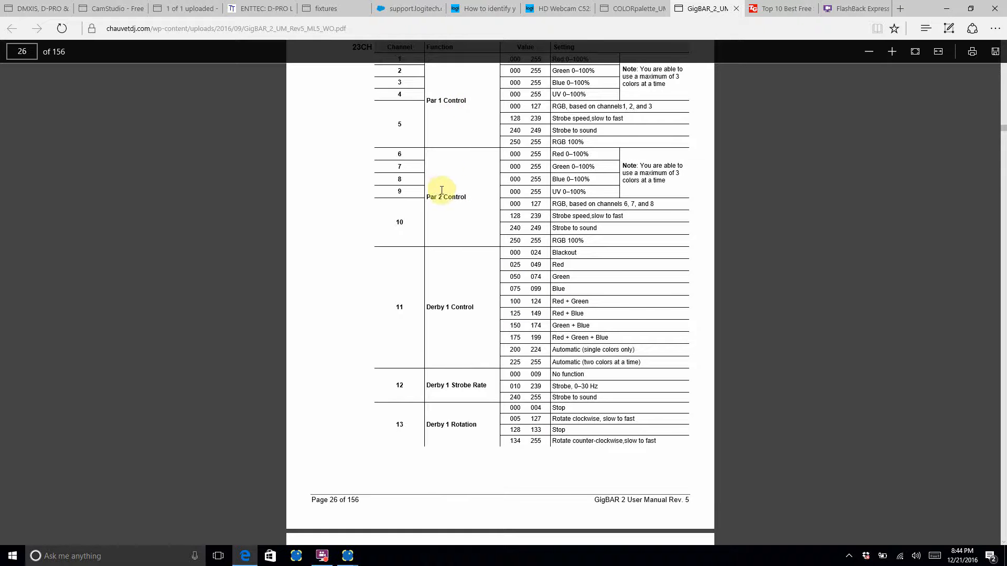
Step: Scroll through pages 26–28 to read all 23 channels, ending at Strobe Speed on channel 23
scroll(556, 144, up, 1)
scroll(556, 144, up, 1)
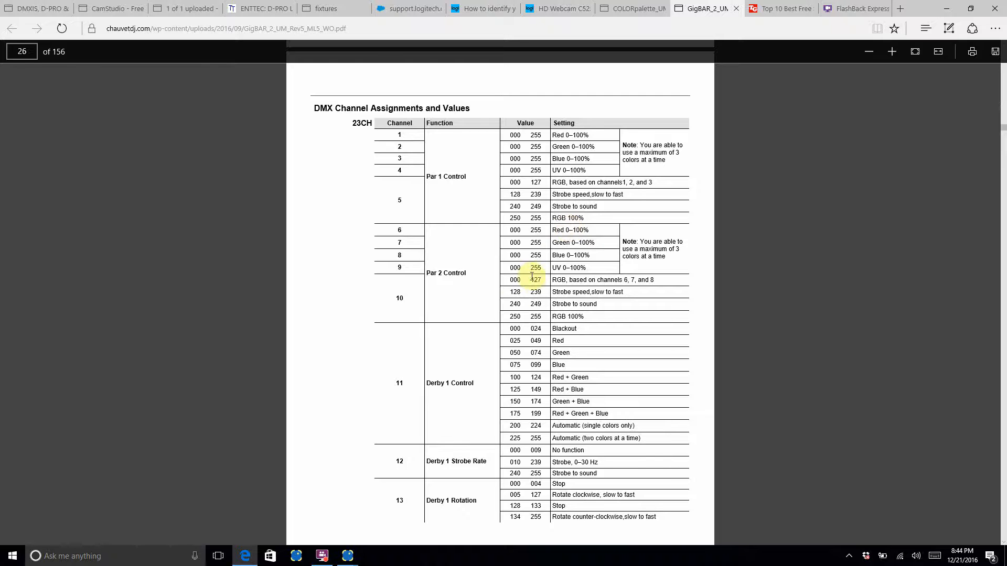
scroll(465, 297, down, 3)
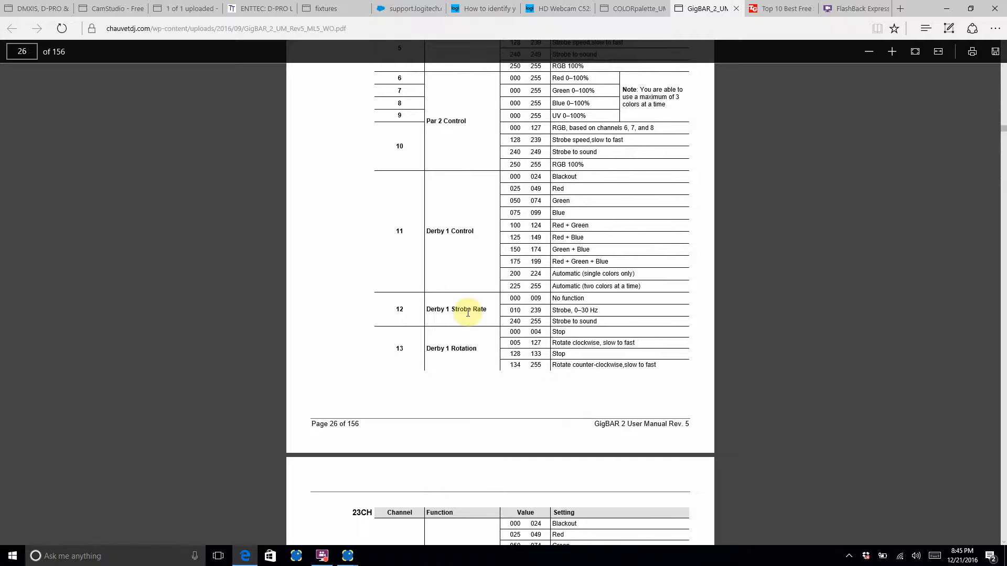
scroll(476, 348, down, 6)
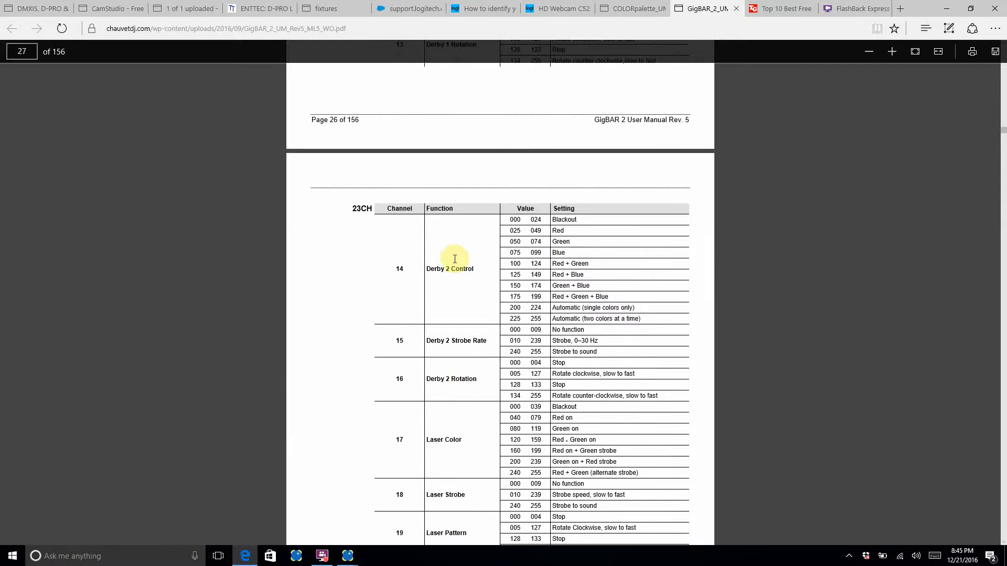
scroll(452, 287, down, 3)
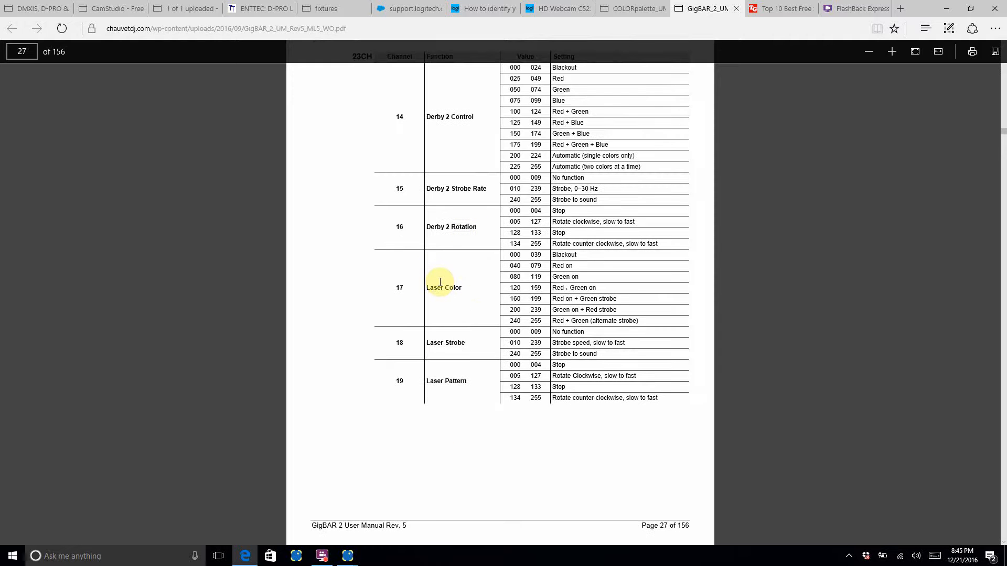
scroll(448, 317, down, 3)
scroll(436, 336, down, 3)
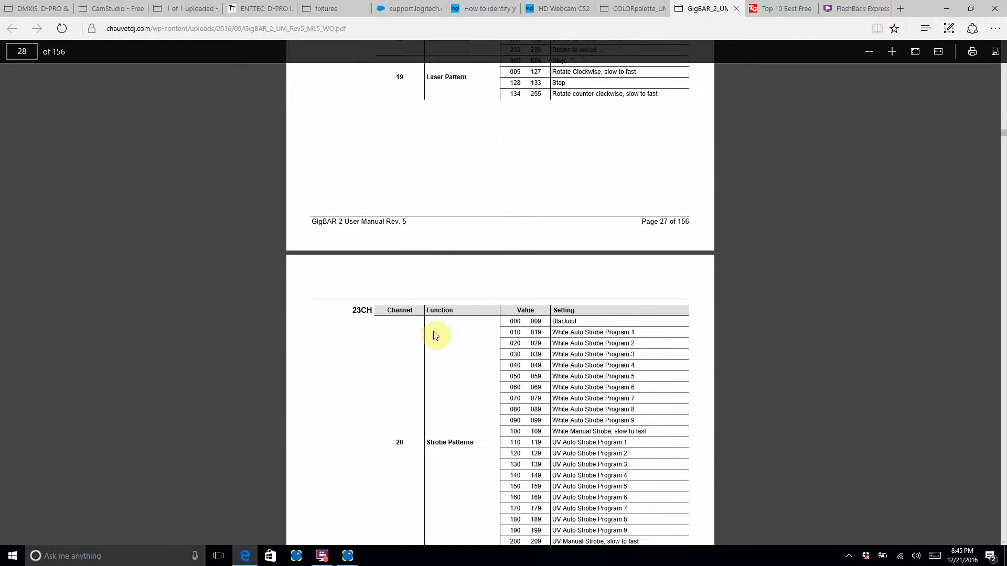
scroll(446, 173, up, 4)
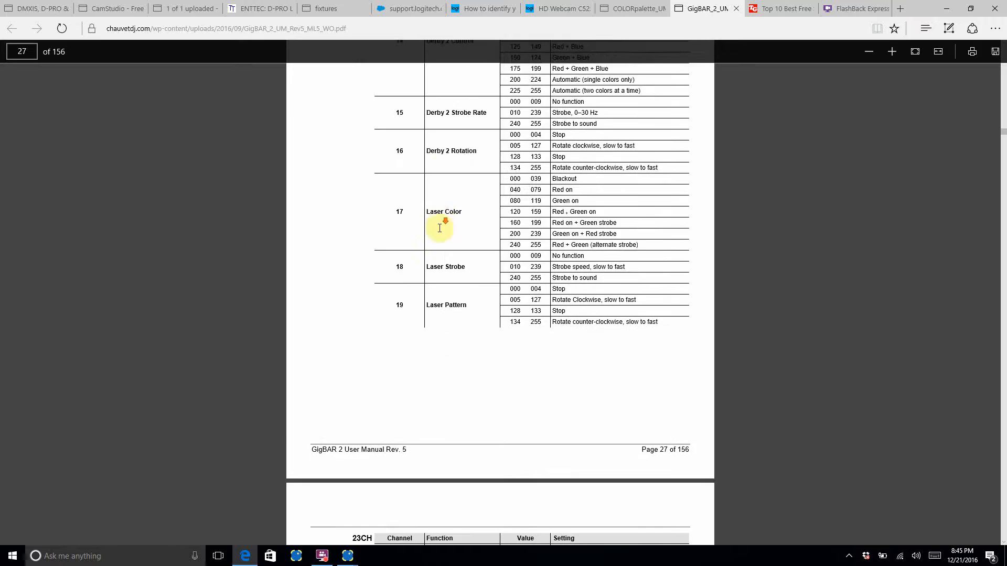
scroll(439, 228, down, 7)
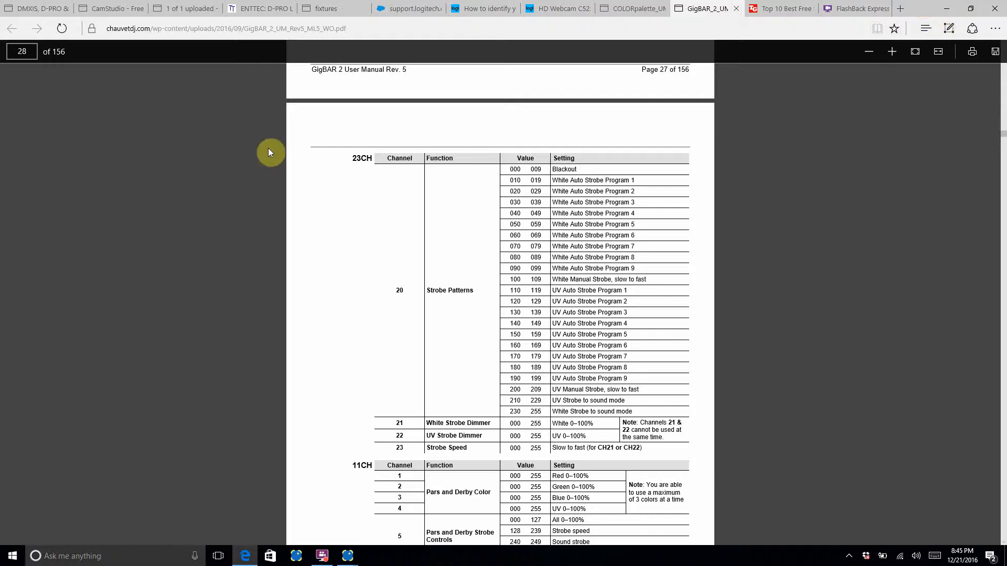
Step: Log in to the Online Fixture Library with the account name and password, and open Chauvet Gigbar 2 from My Fixtures
click(326, 10)
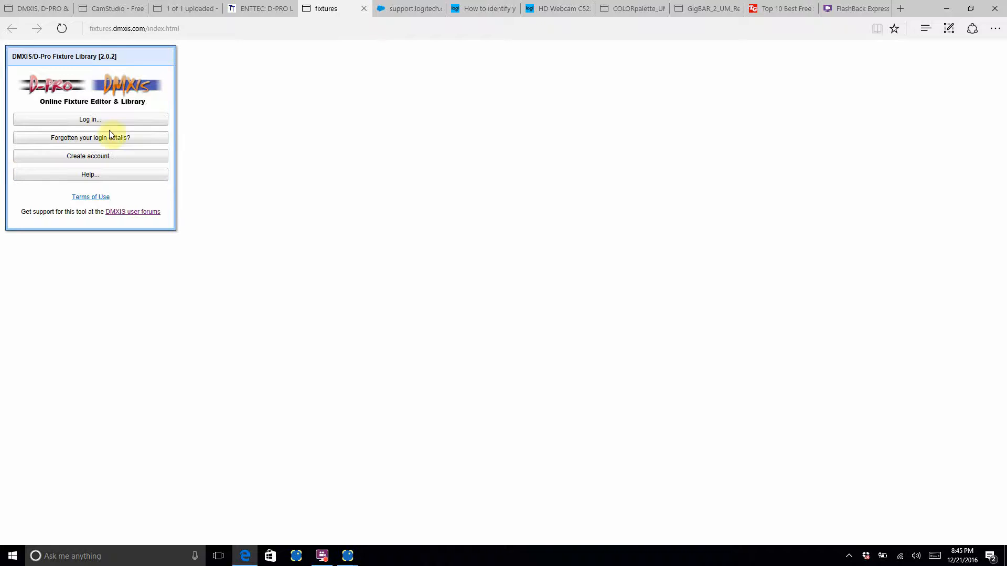
click(114, 121)
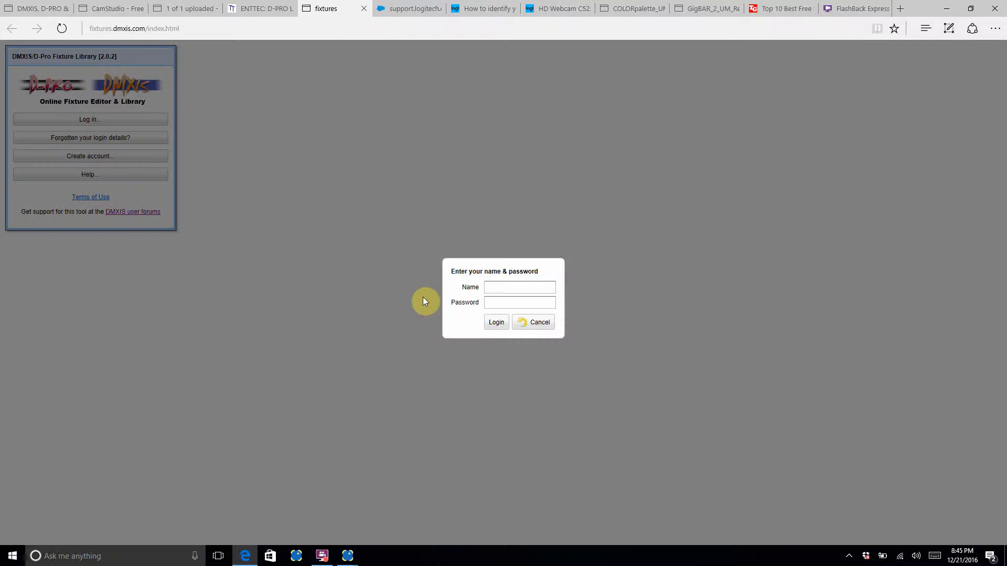
click(533, 288)
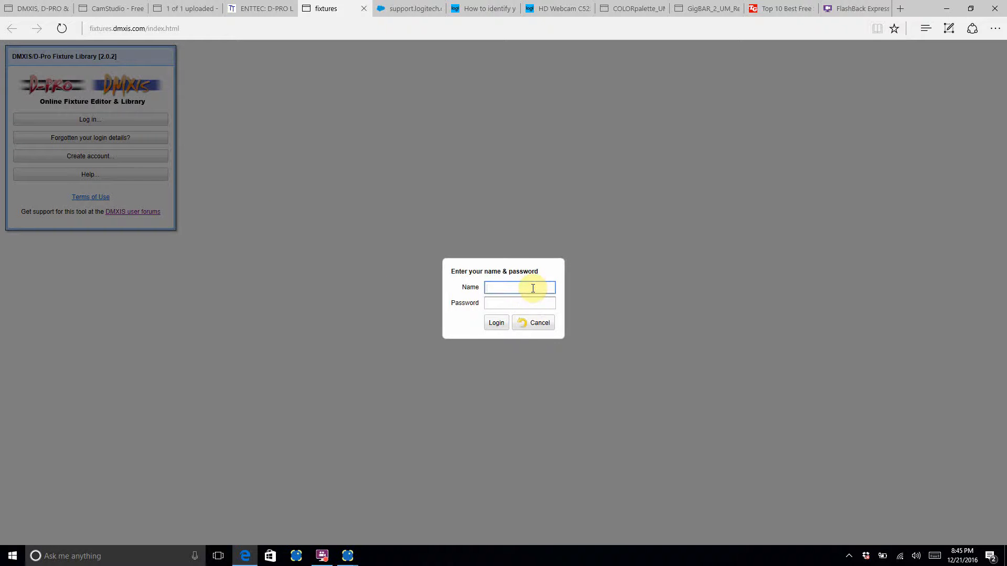
text(jruder)
key(Tab)
text(****)
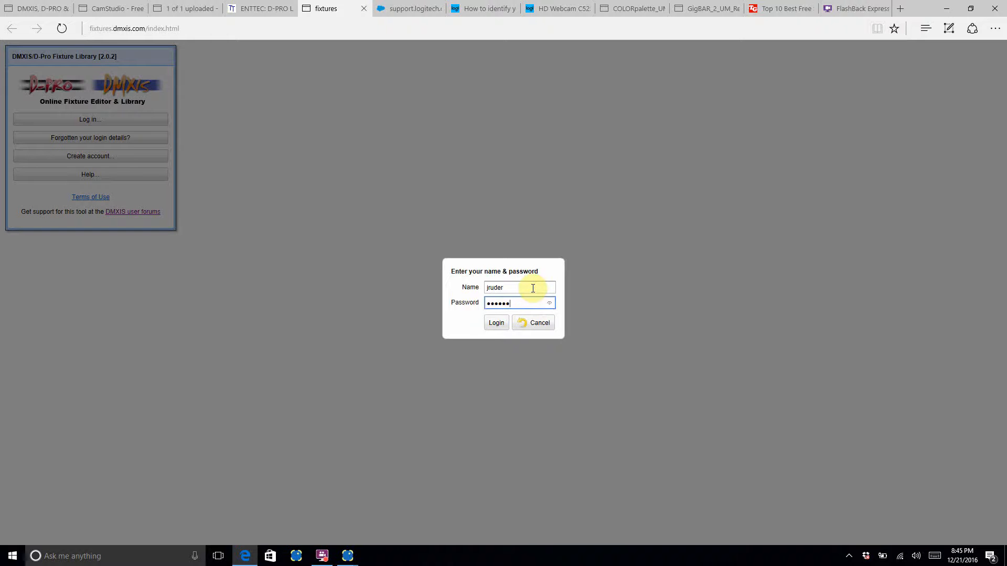
key(Return)
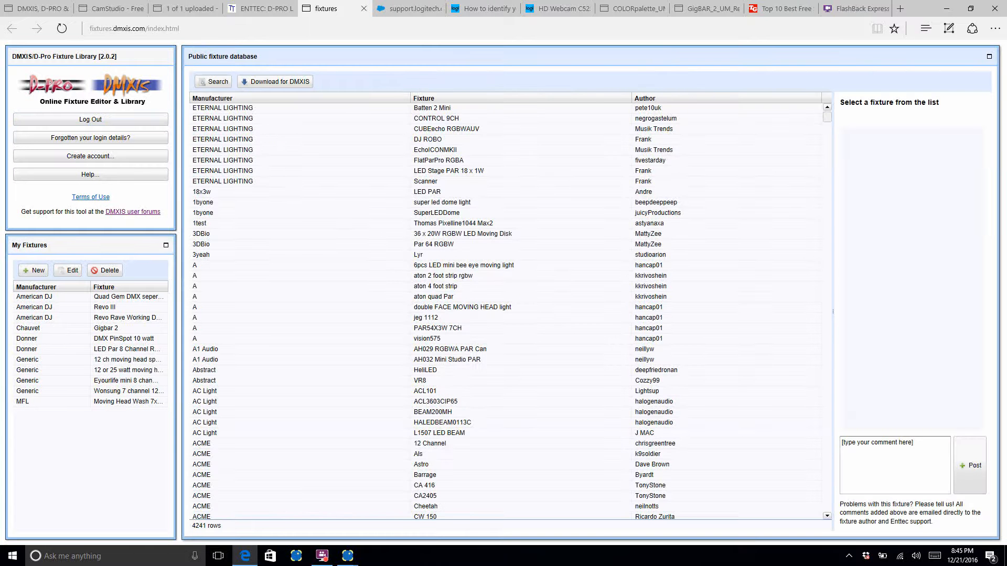
click(100, 331)
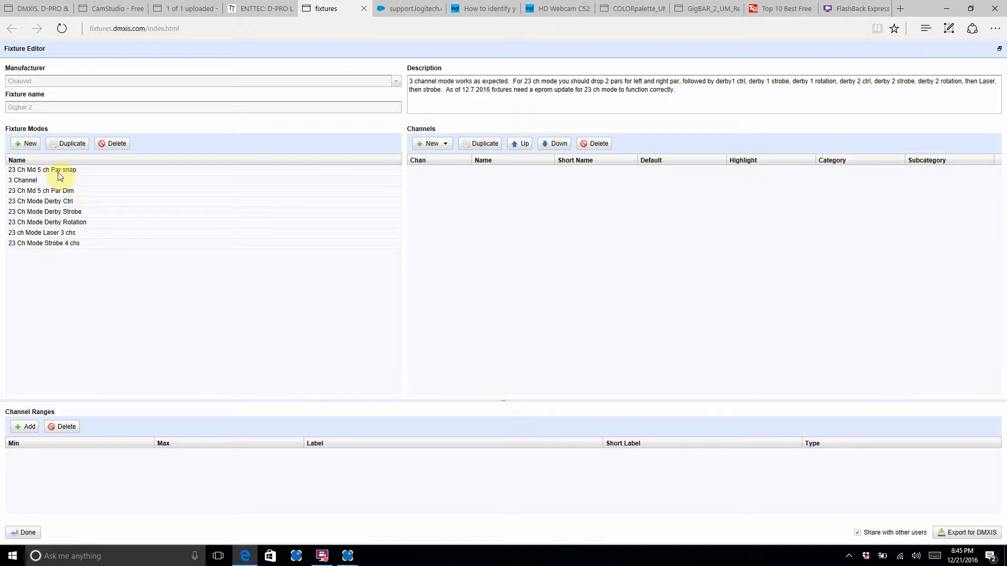
Step: Check the Par Ctrl ranges in Par Dim mode and the Derby Control ranges in Derby Ctrl mode, then minimize Edge
click(63, 192)
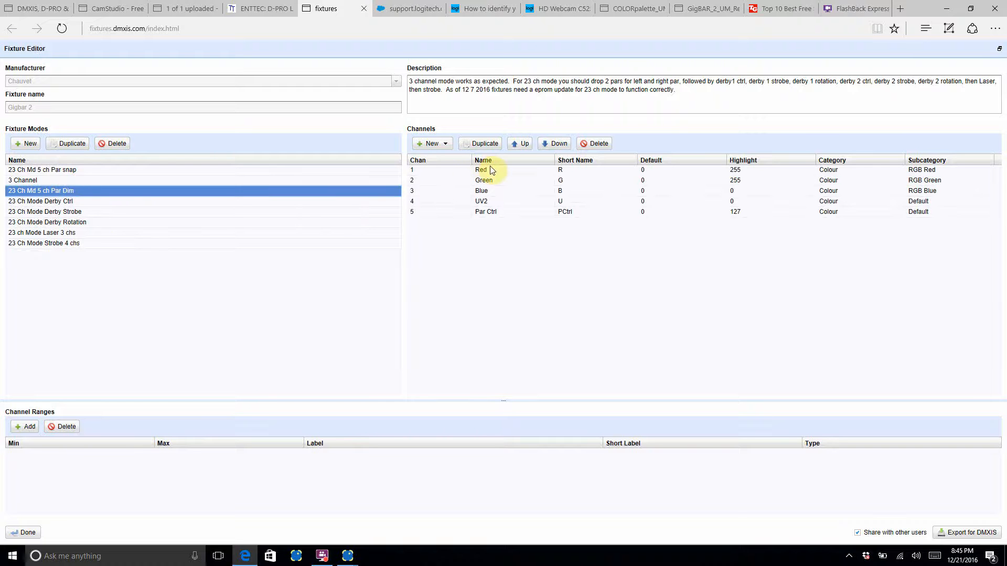
click(488, 215)
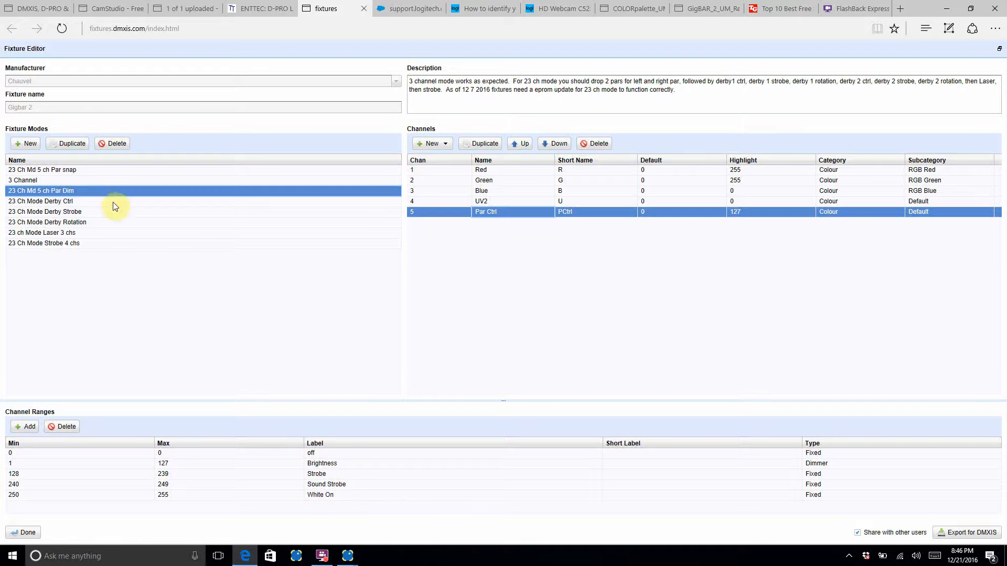
click(58, 202)
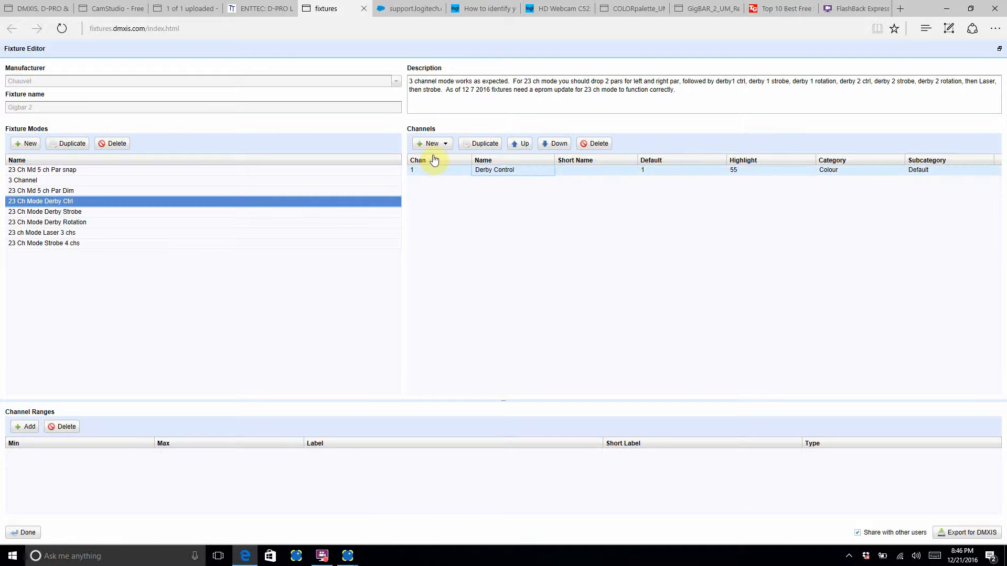
click(505, 169)
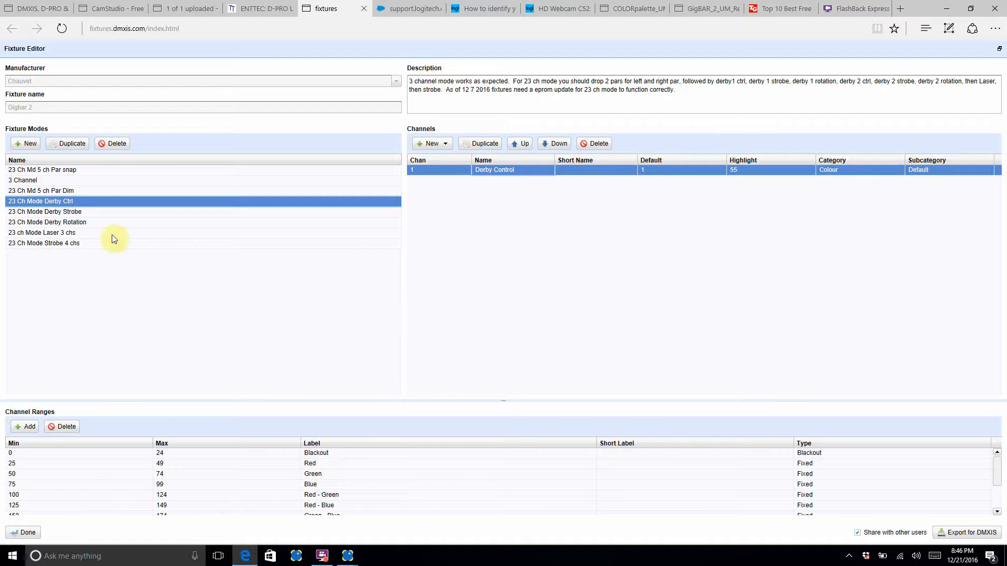
click(944, 9)
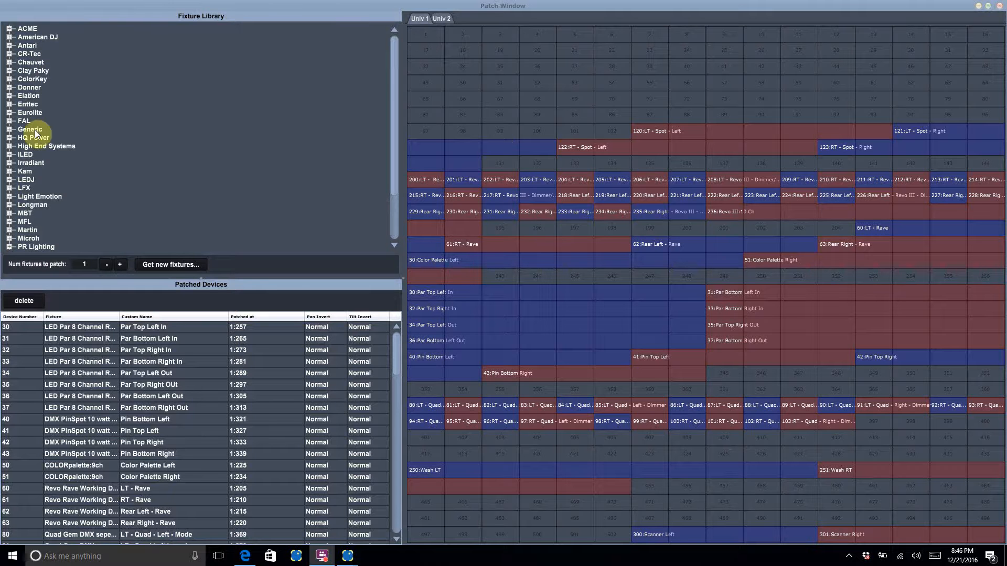
Step: Expand Chauvet > Gigbar 2 in the Fixture Library and set the number of fixtures to patch to 2
click(10, 63)
scroll(70, 159, down, 20)
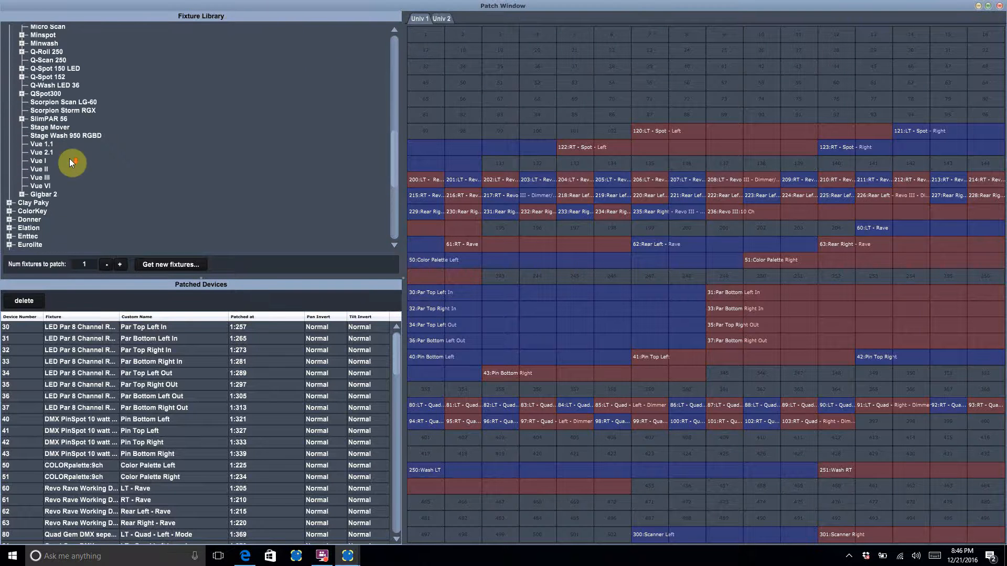
click(21, 194)
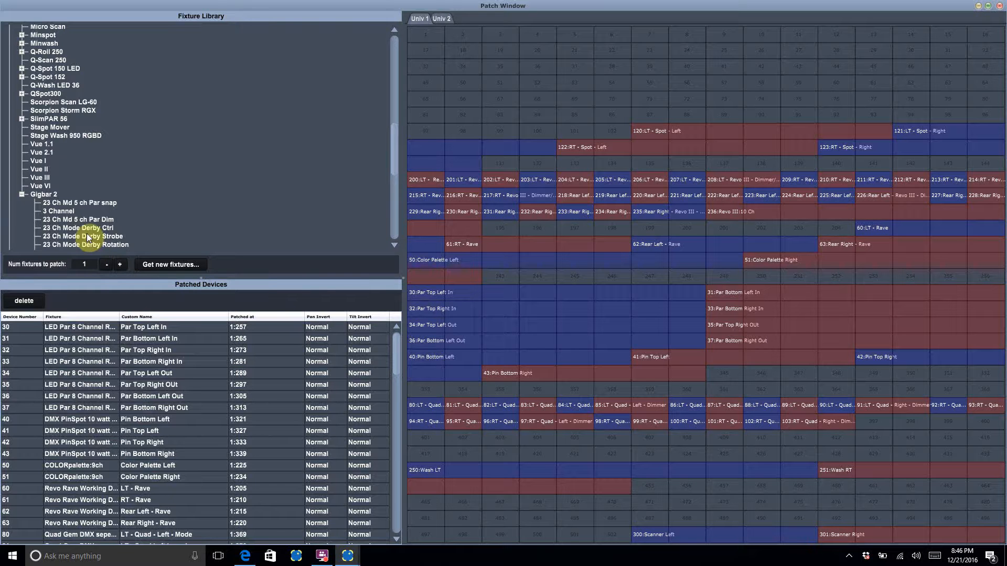
click(122, 265)
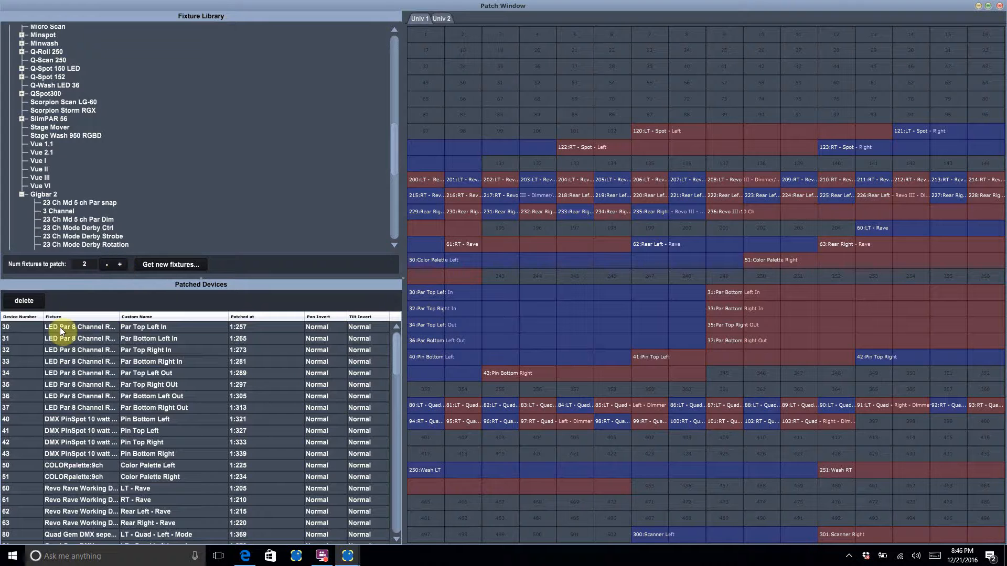
Step: Patch two 23 Ch Md 5 ch Par Dim fixtures at 1:1 as devices 1–2, and widen the Custom Name column
click(103, 225)
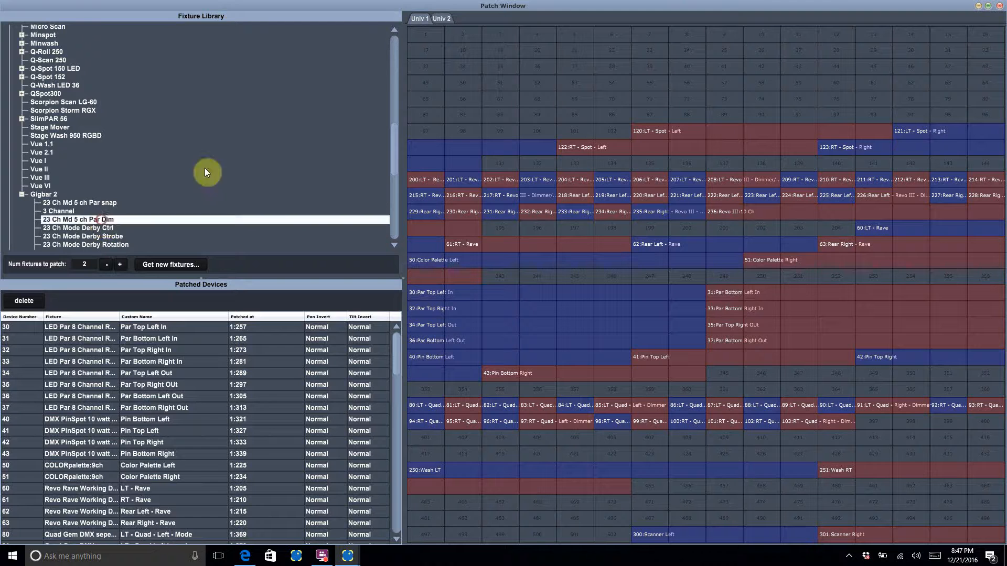
click(430, 32)
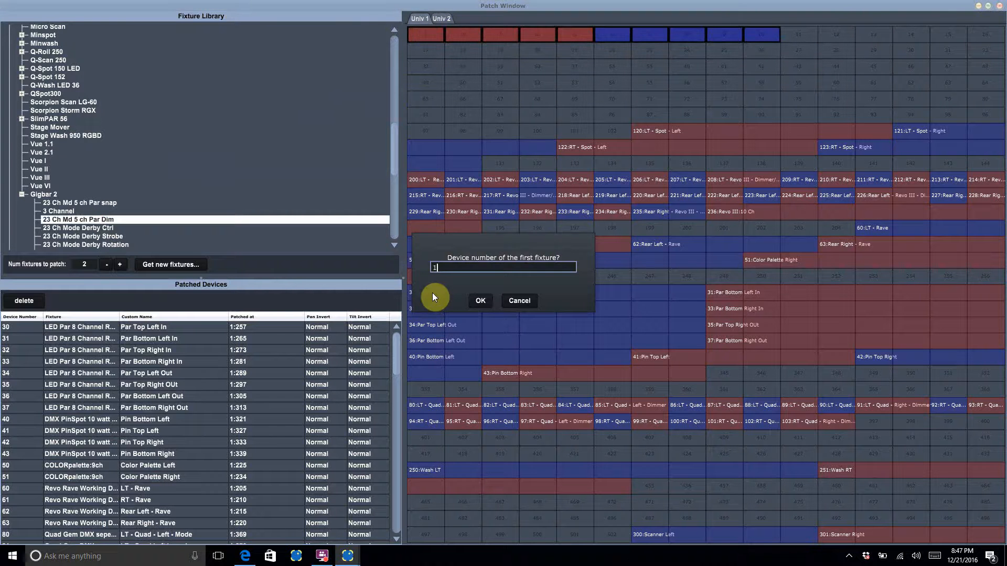
key(Return)
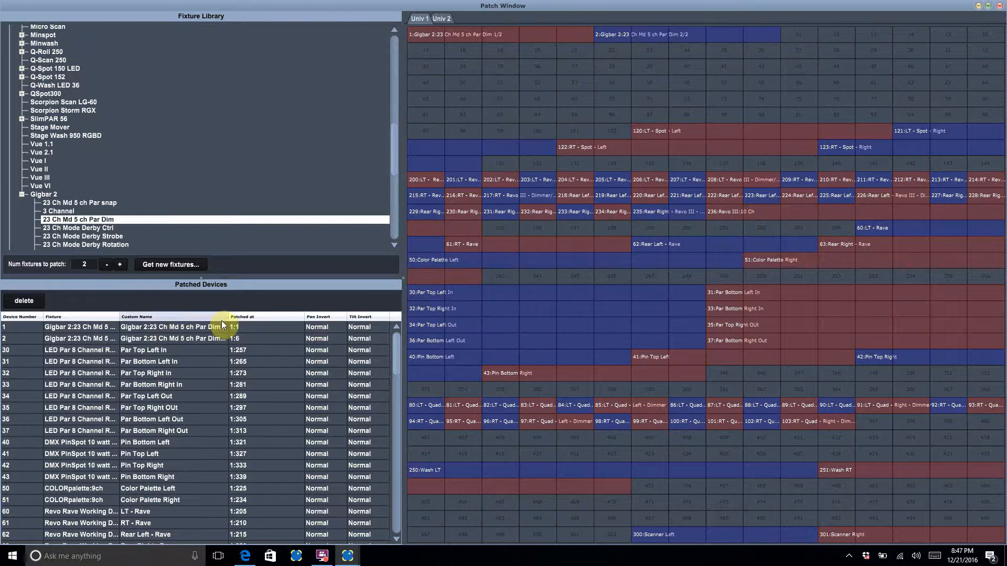
drag(226, 314, 259, 315)
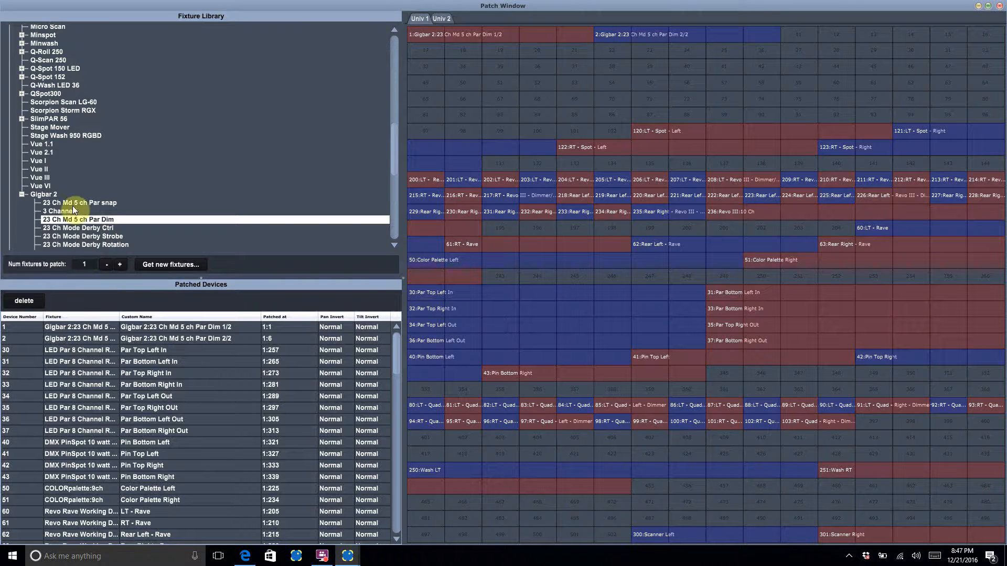
Step: Patch Derby Ctrl, Derby Strobe and Derby Rotation as devices 3, 4 and 5 at 1:11, 1:12 and 1:13
scroll(89, 222, down, 1)
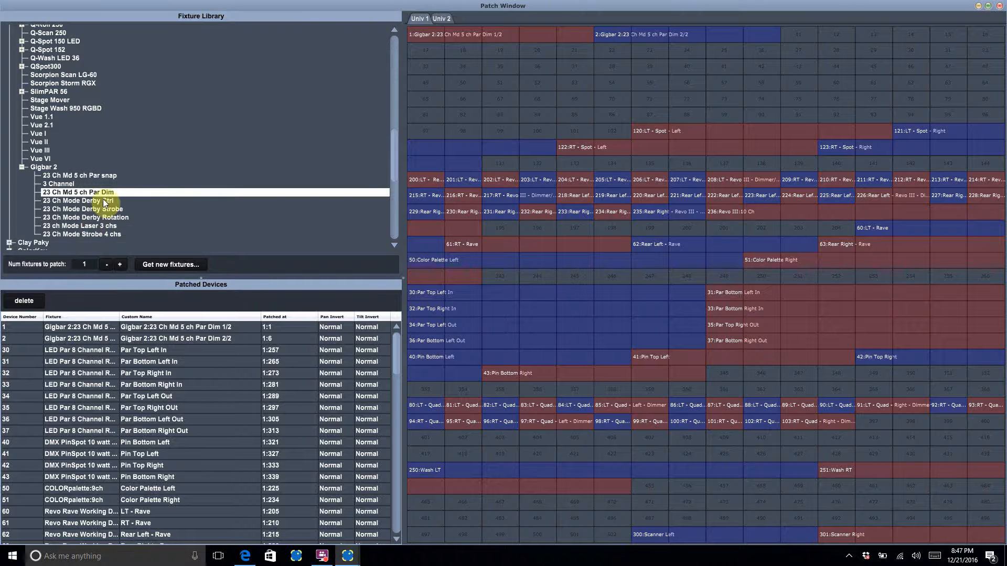
click(84, 200)
click(805, 32)
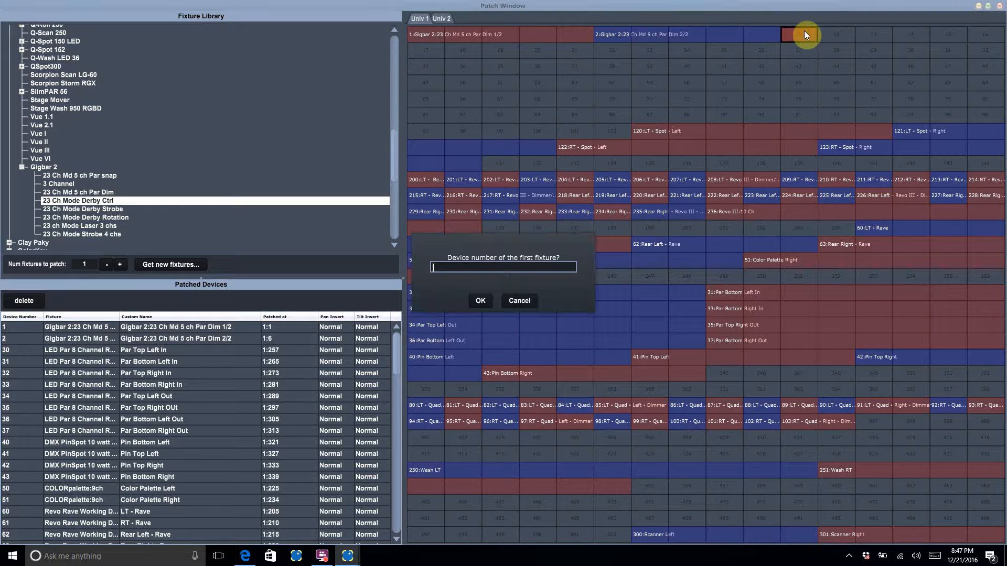
text(2)
text(3)
key(Return)
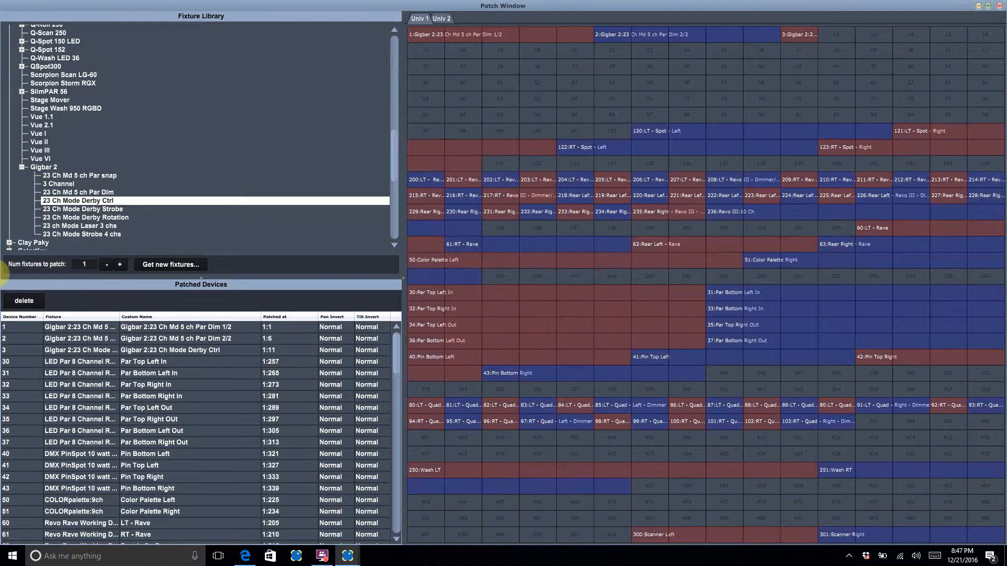
click(121, 209)
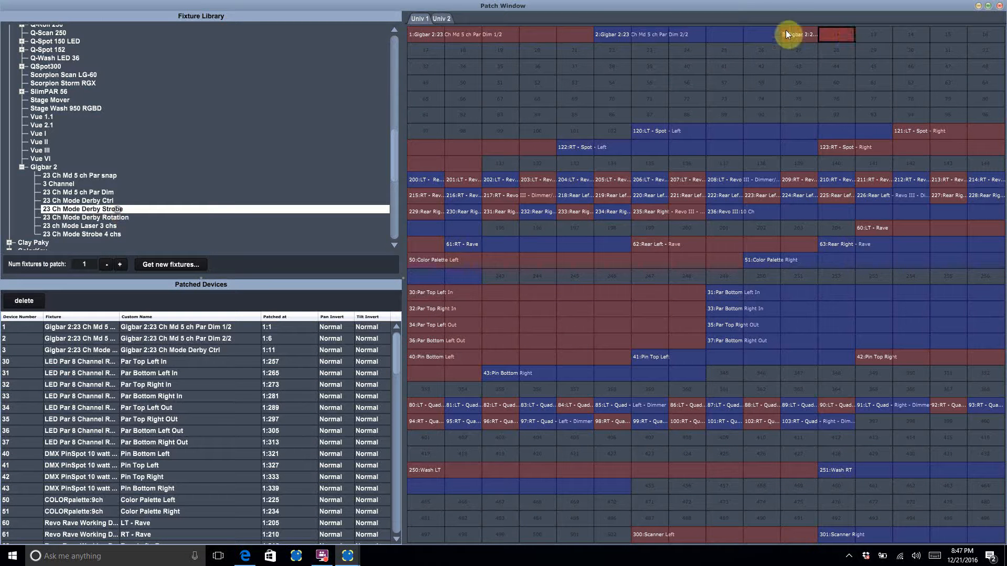
click(848, 33)
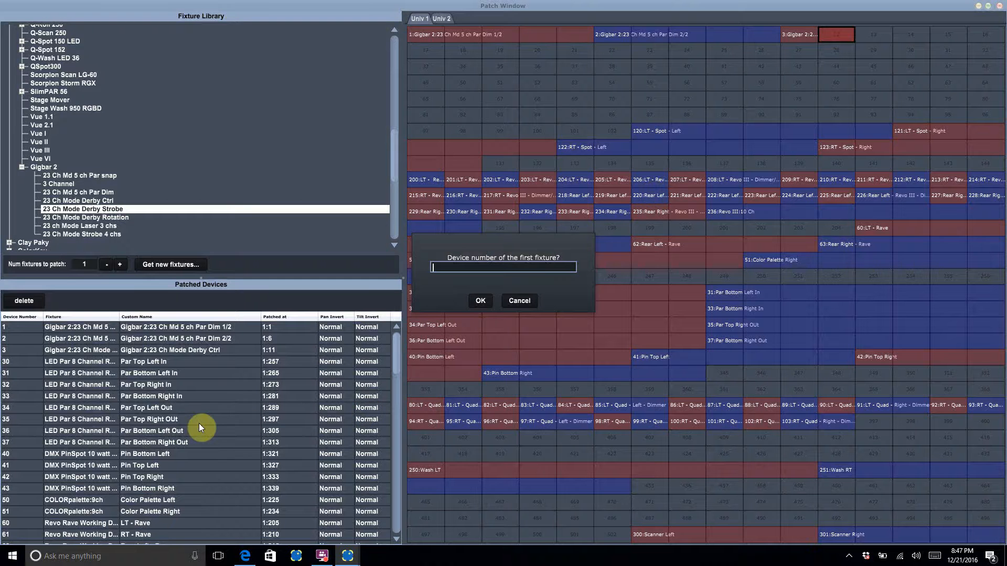
text(4)
key(Return)
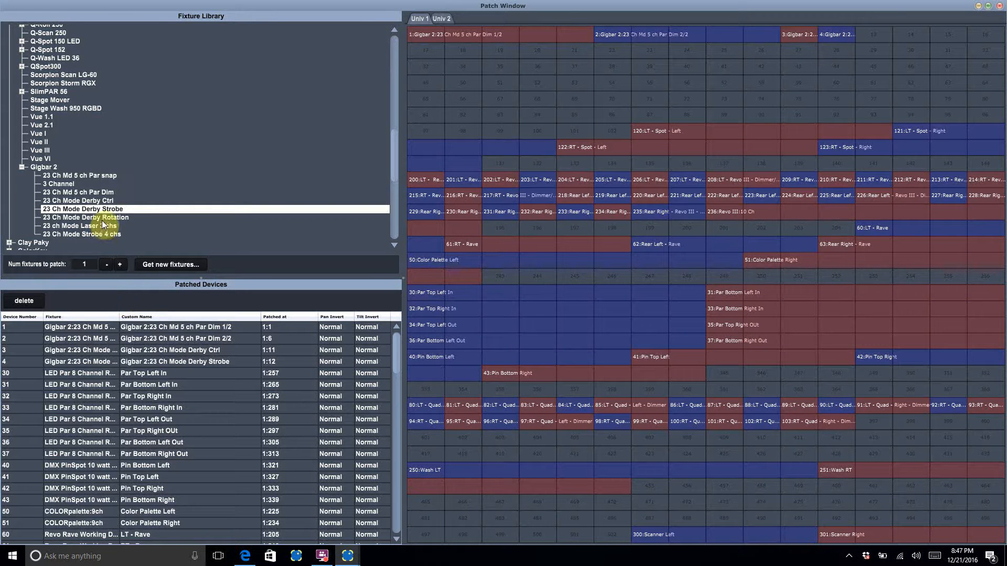
drag(100, 217, 866, 36)
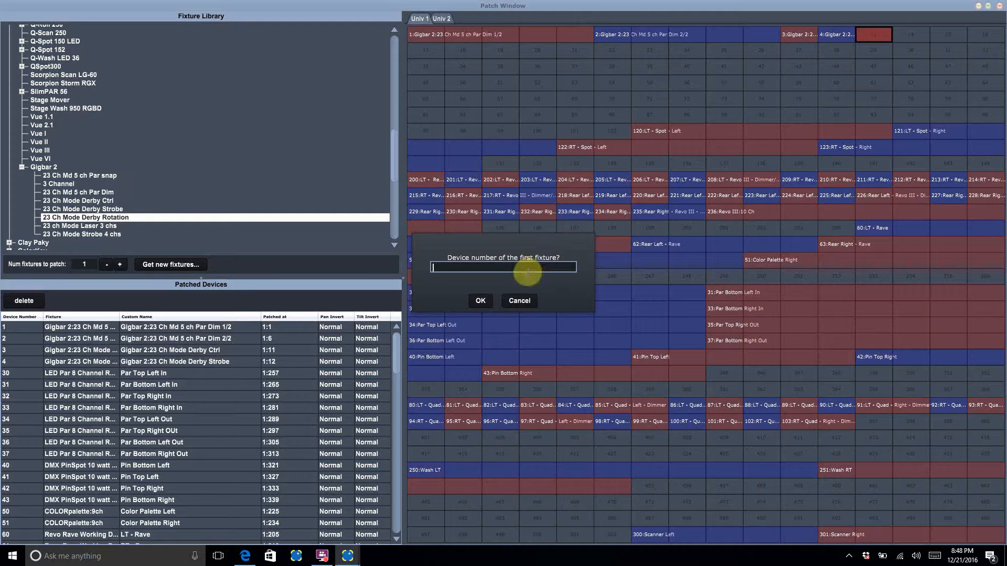
text(5)
key(Return)
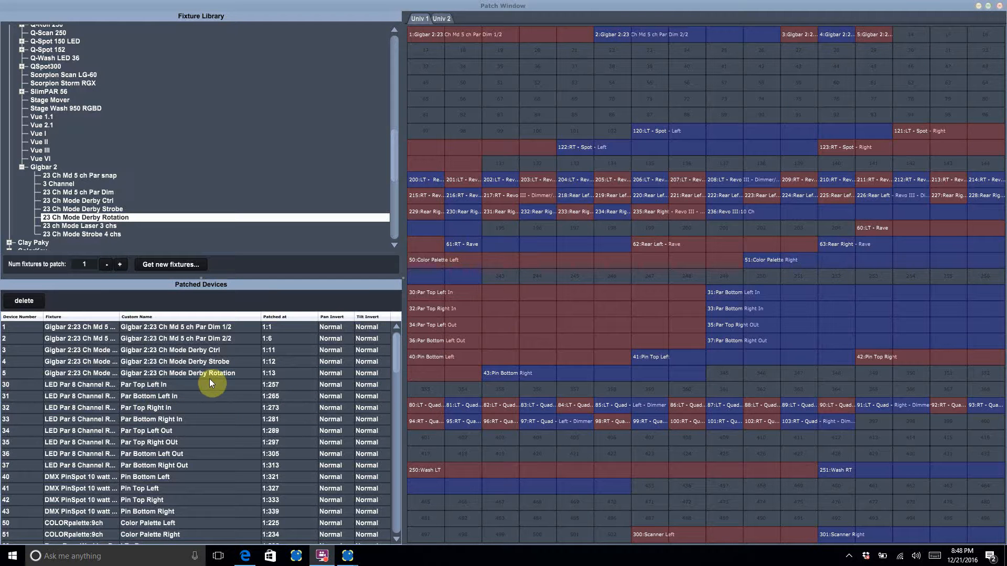
Step: Patch a second Derby Ctrl, Strobe and Rotation set as devices 6, 7 and 8 at 1:14–1:16
click(190, 346)
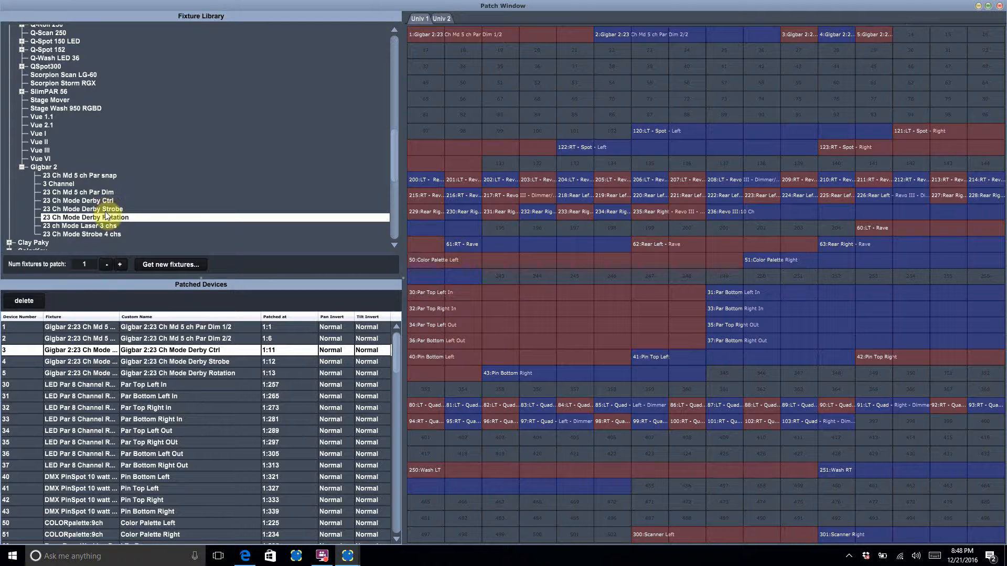
click(107, 201)
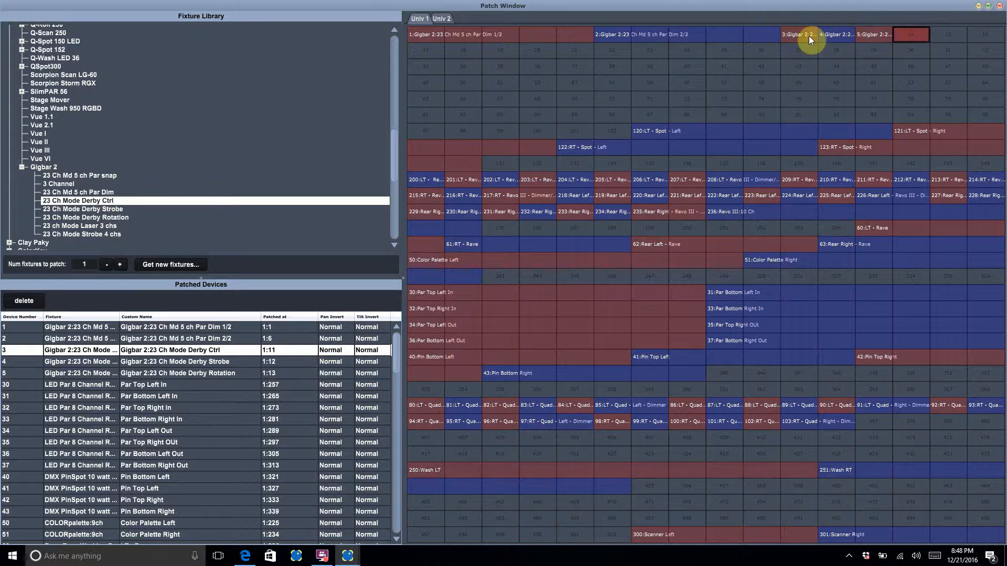
click(883, 34)
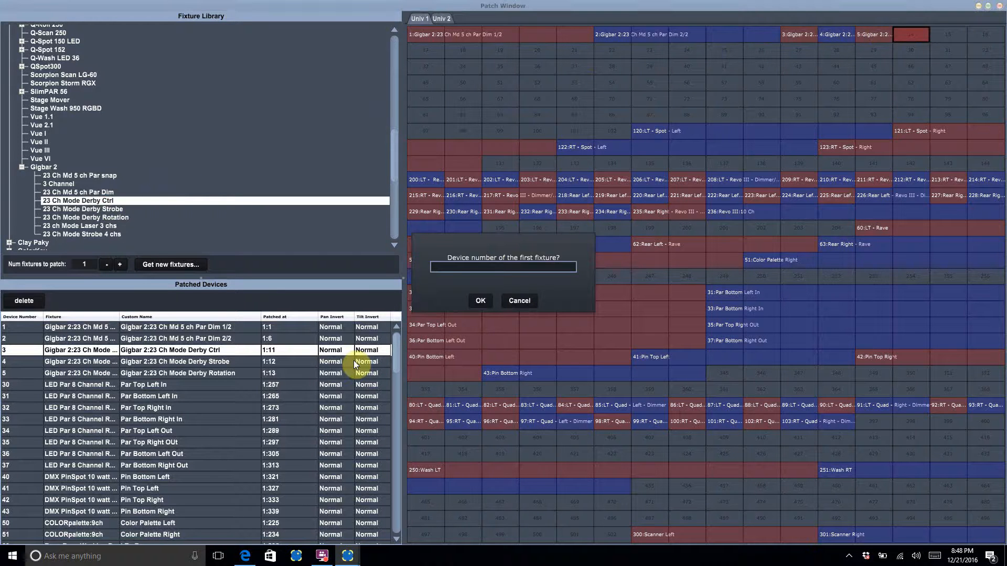
text(6)
key(Return)
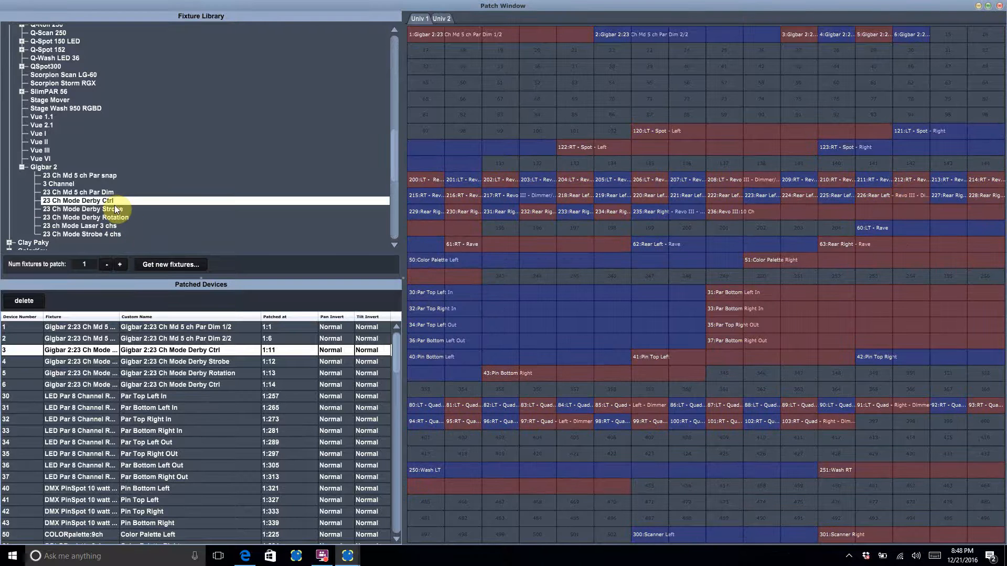
click(116, 209)
click(939, 33)
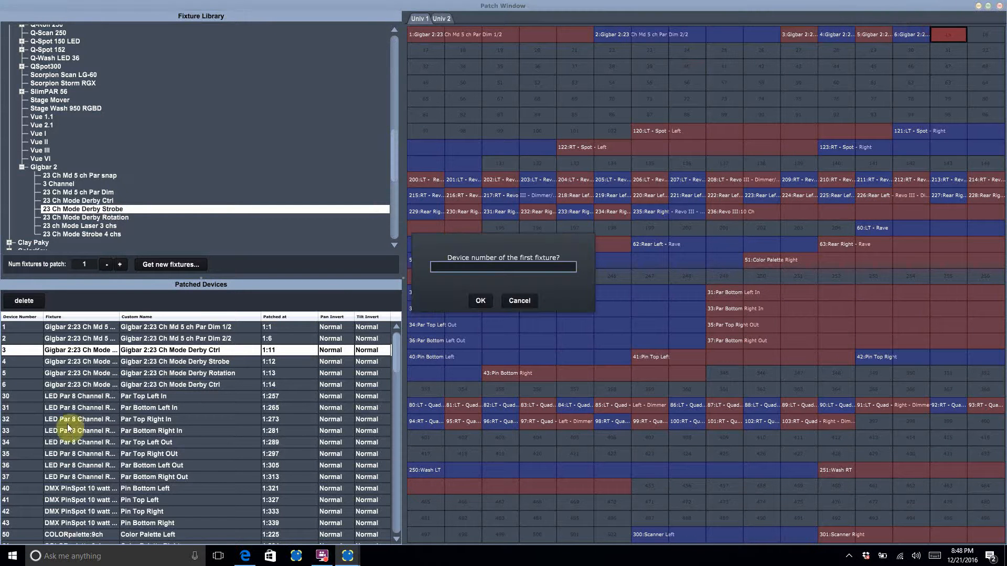
text(7)
key(Return)
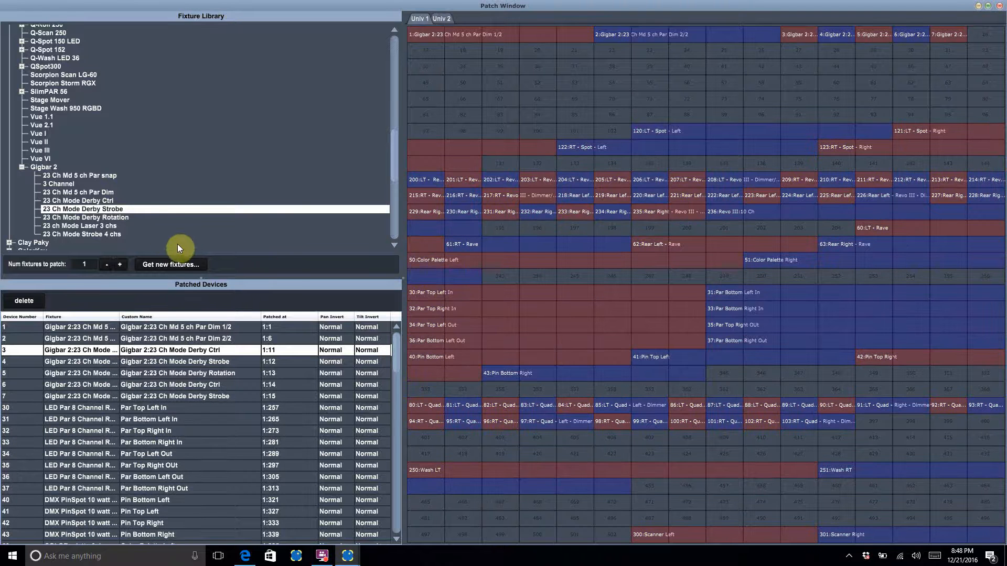
click(127, 217)
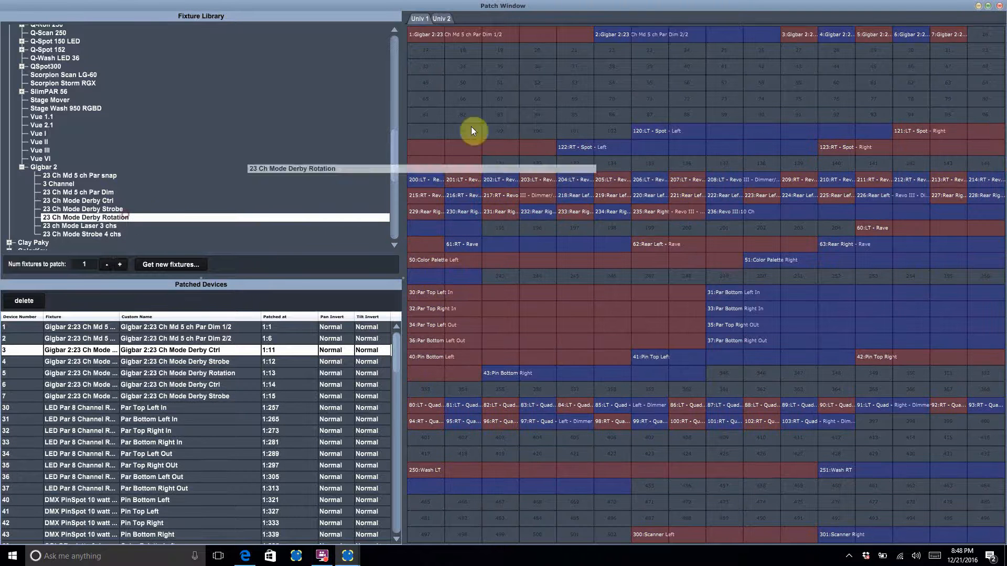
click(987, 32)
text(8)
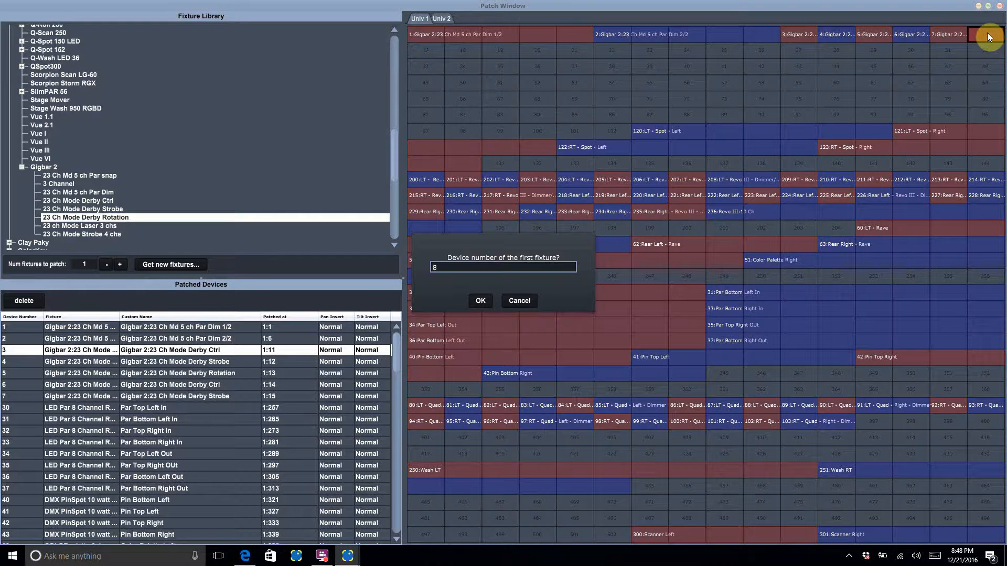
key(Return)
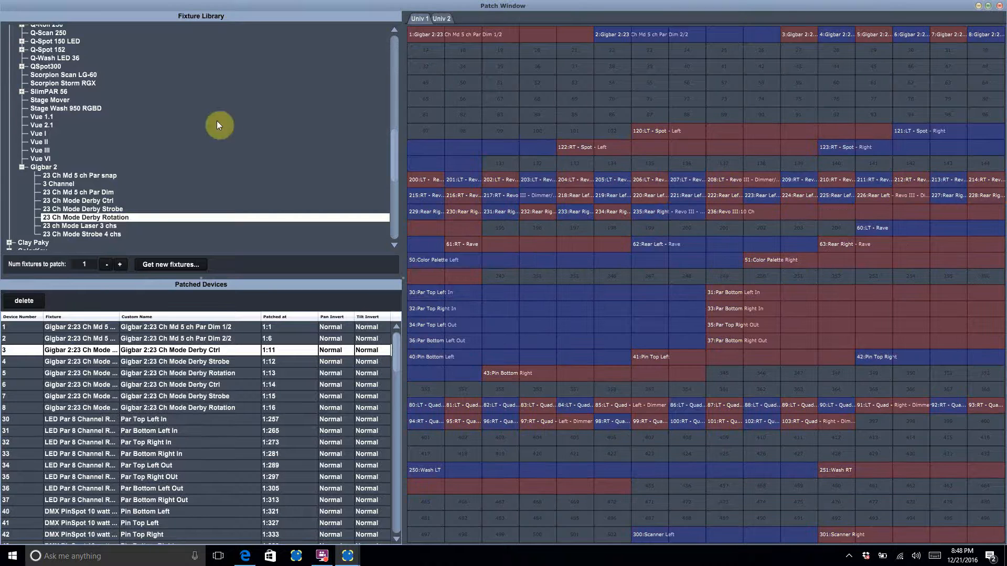
Step: Patch Laser 3 chs as device 9 at 1:17 and Strobe 4 chs as device 10 at 1:20
click(108, 228)
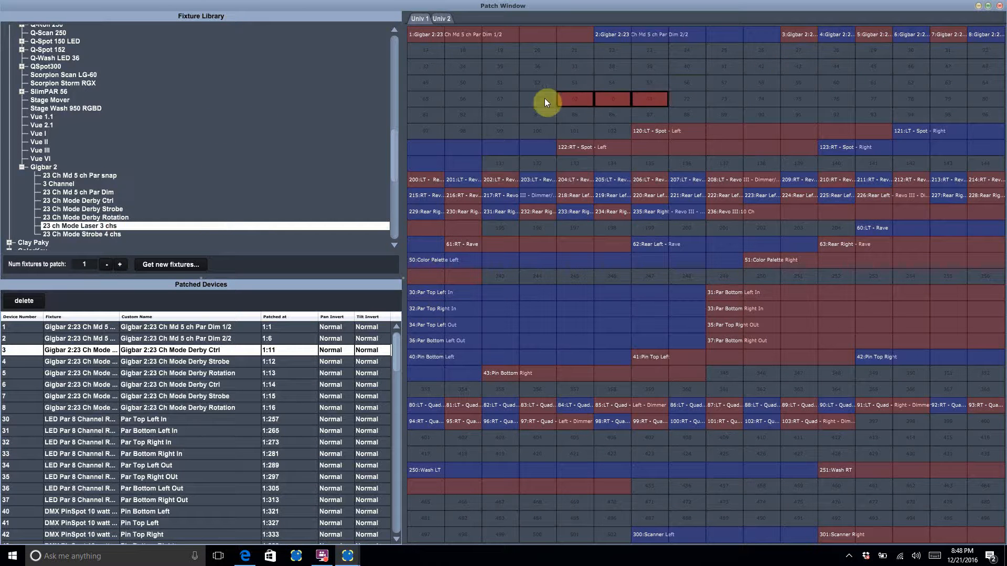
click(432, 58)
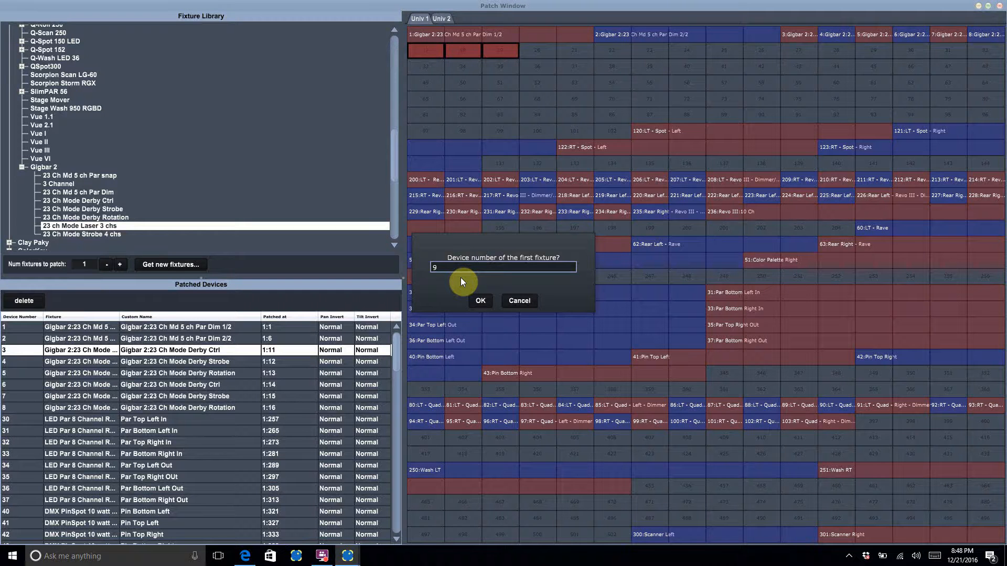
key(Return)
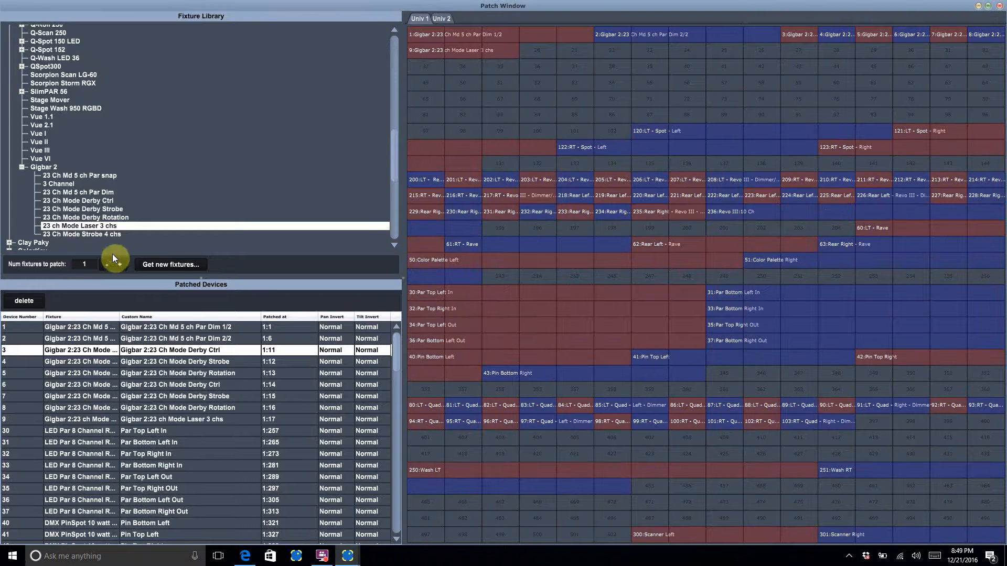
drag(102, 236, 545, 52)
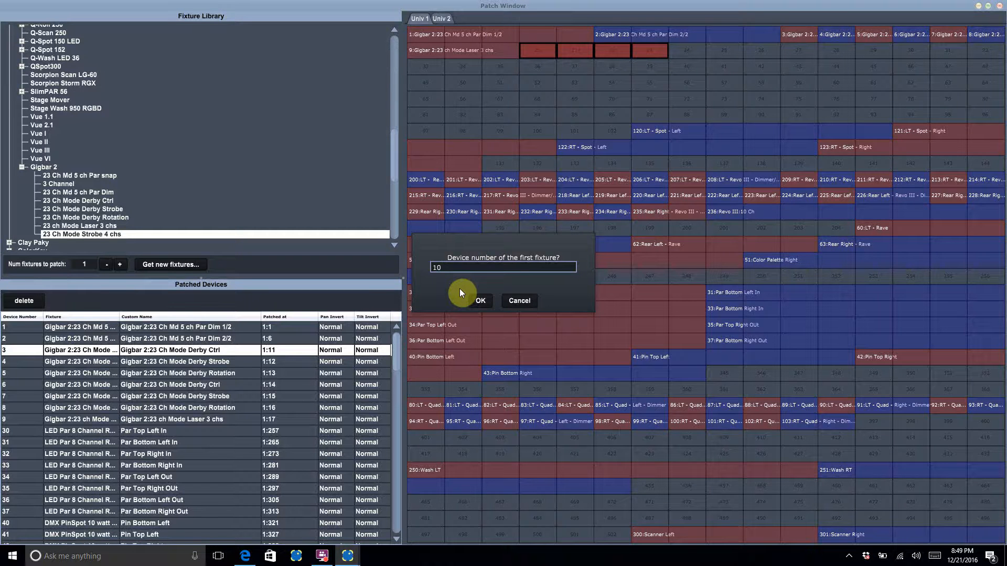
key(Return)
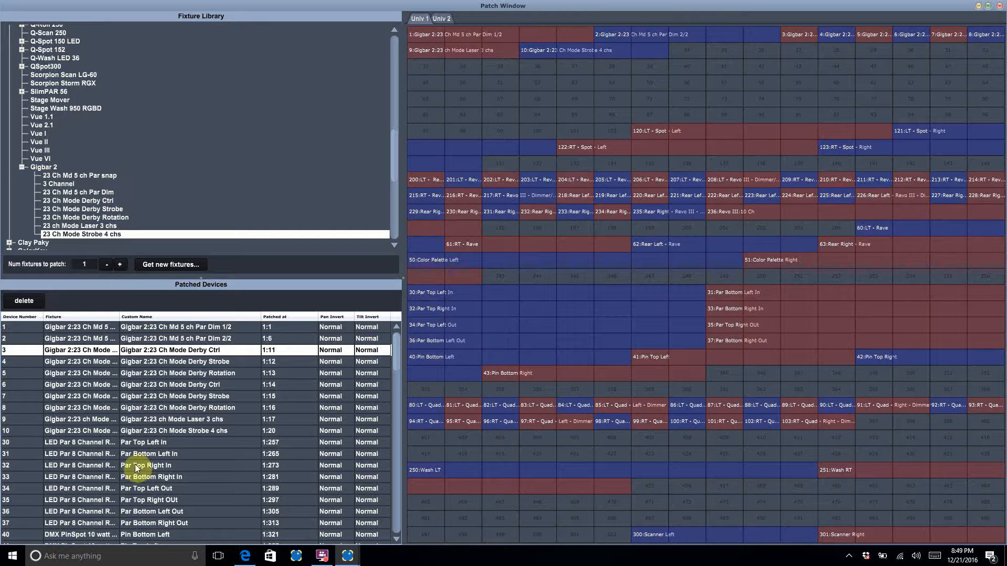
click(171, 432)
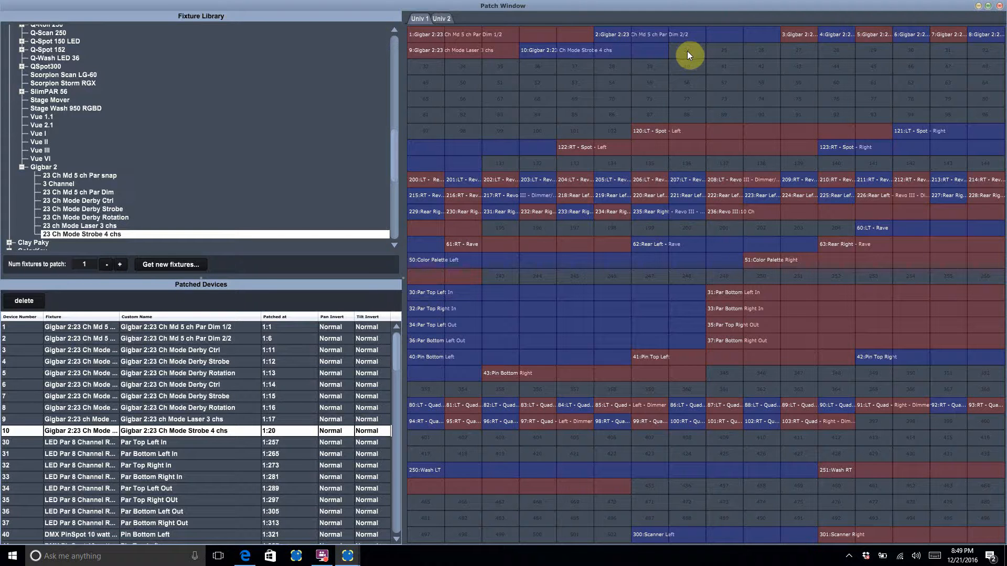
Step: Close the Patch Window and place an enlarged Device Browser beside the cue Library
click(1000, 9)
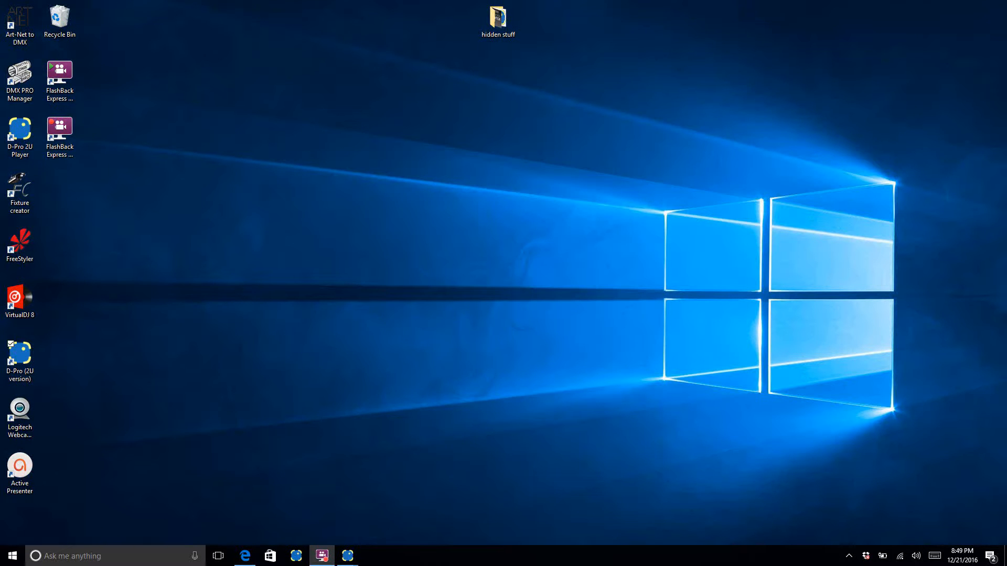
drag(0, 28, 703, 27)
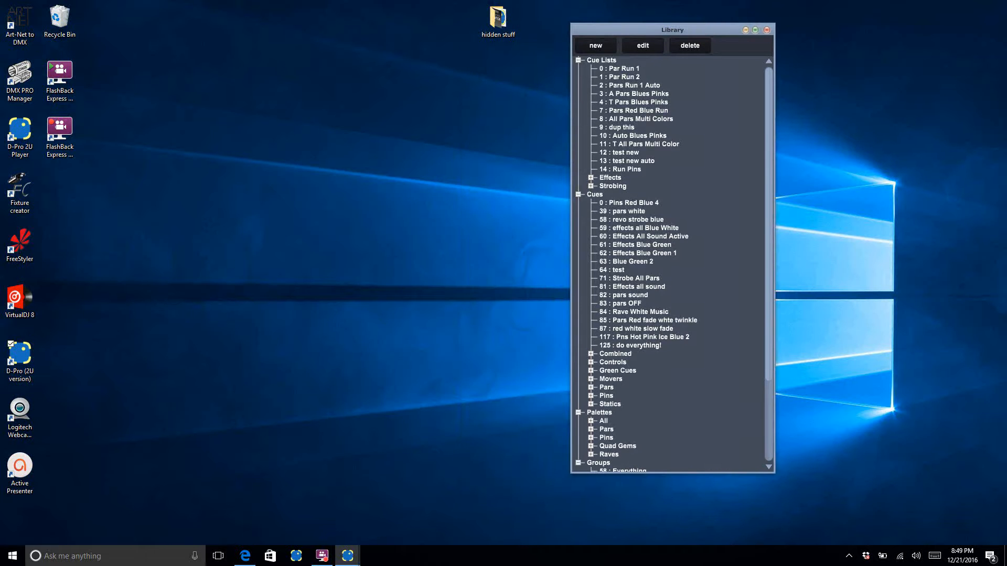
drag(74, 33, 237, 36)
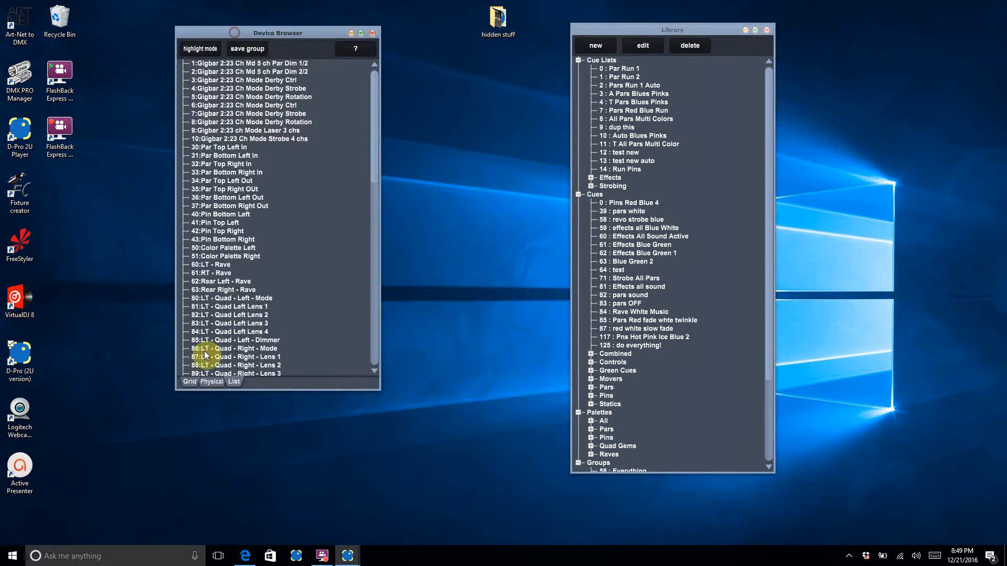
drag(260, 390, 253, 491)
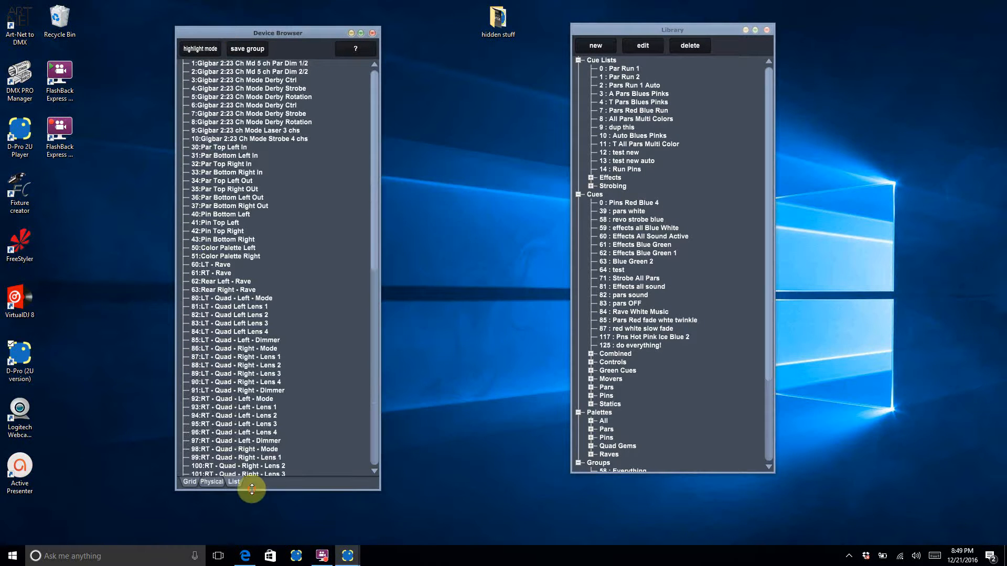
Step: Shift the Library and Device Browser right, then select Gigbar Par Dim devices 1 and 2
scroll(259, 416, down, 10)
scroll(260, 416, up, 10)
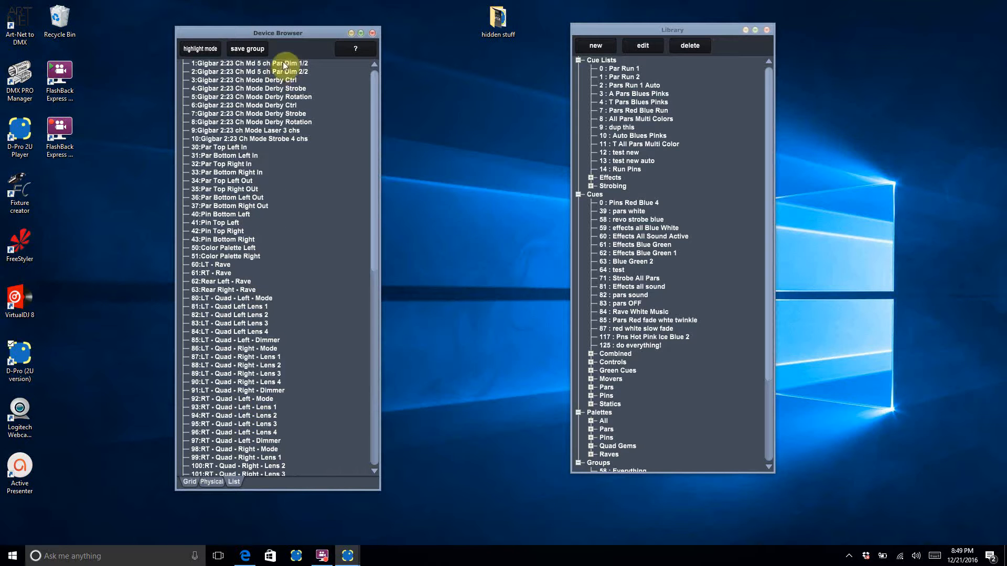
drag(633, 27, 777, 29)
drag(288, 31, 617, 34)
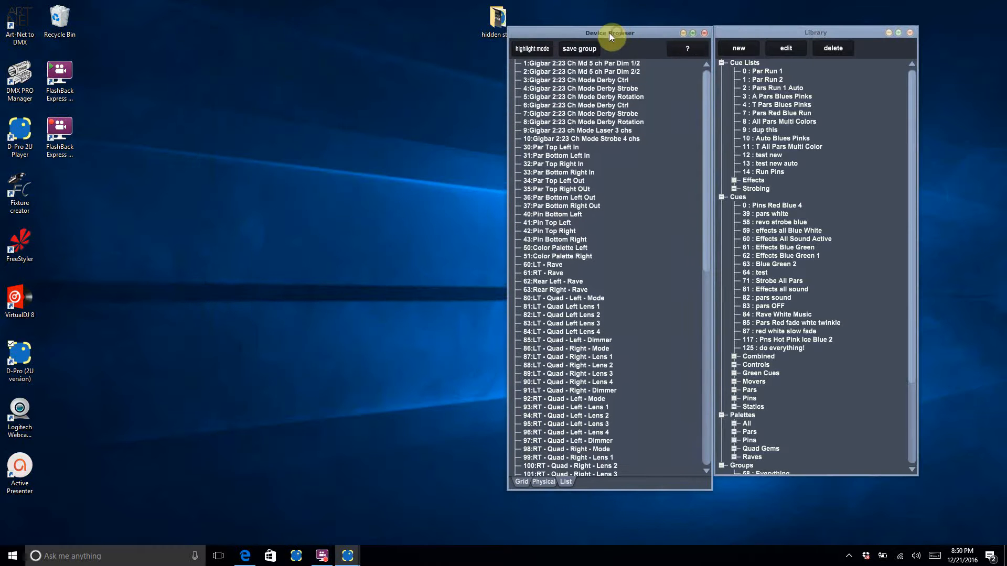
click(617, 64)
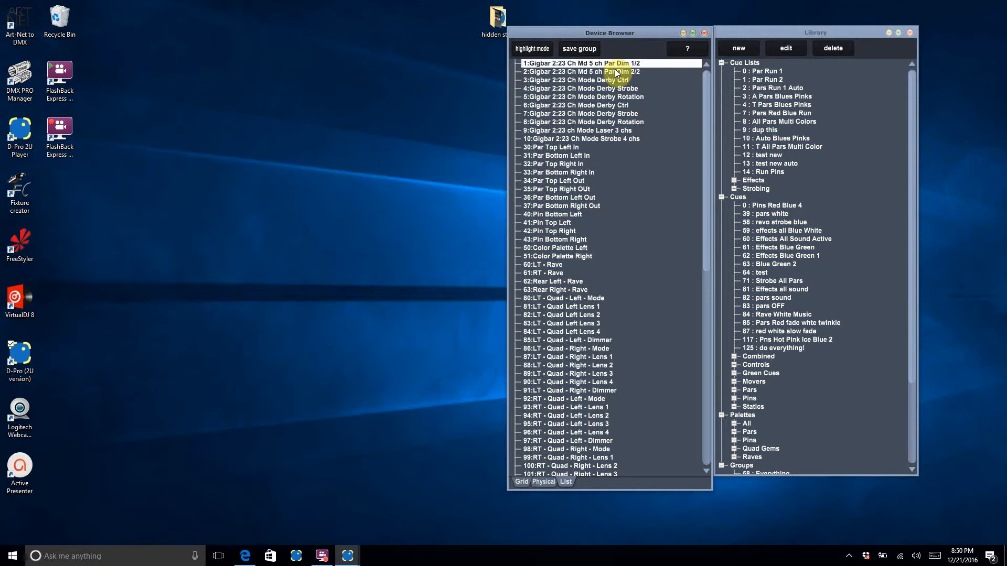
ctrl+click(614, 71)
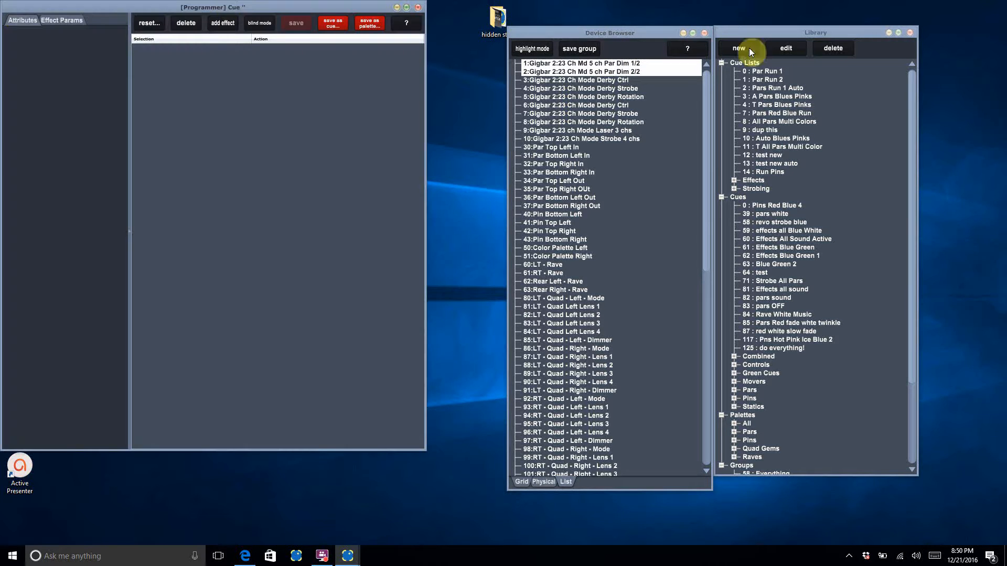
Step: With both Par Dim heads selected and Par Ctrl on, test red at 13%, then blue at 72%
click(646, 65)
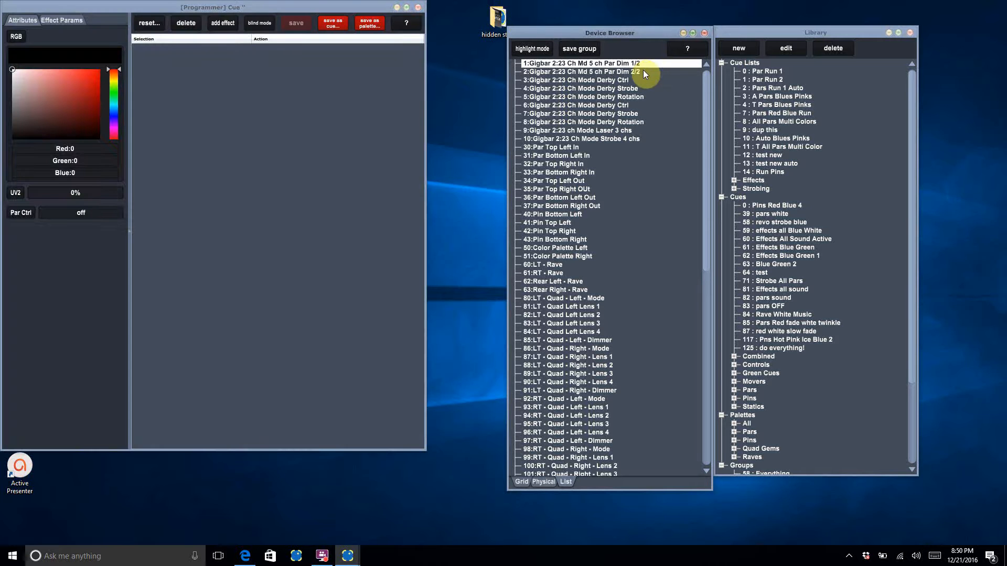
ctrl+click(643, 71)
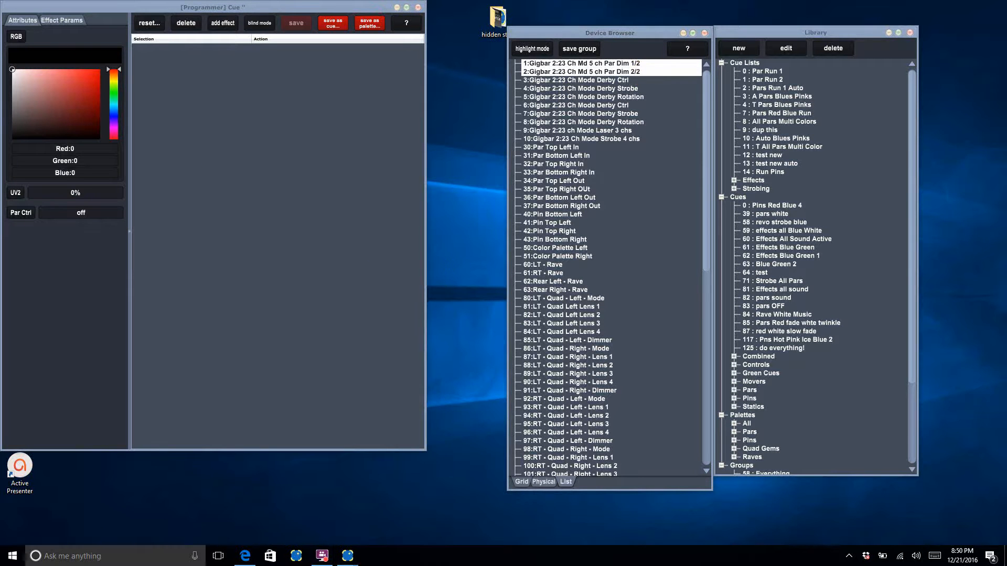
drag(26, 48, 608, 274)
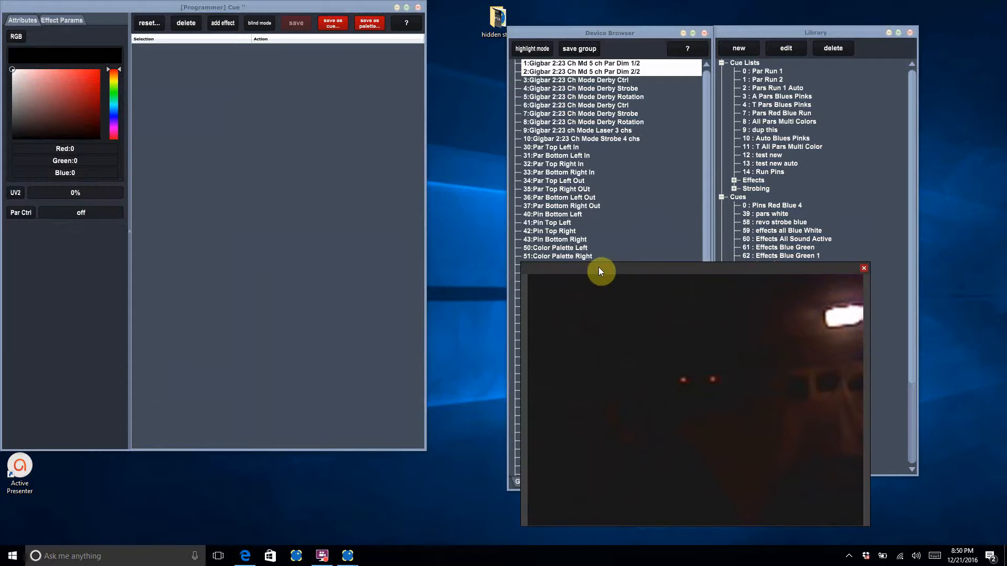
click(47, 213)
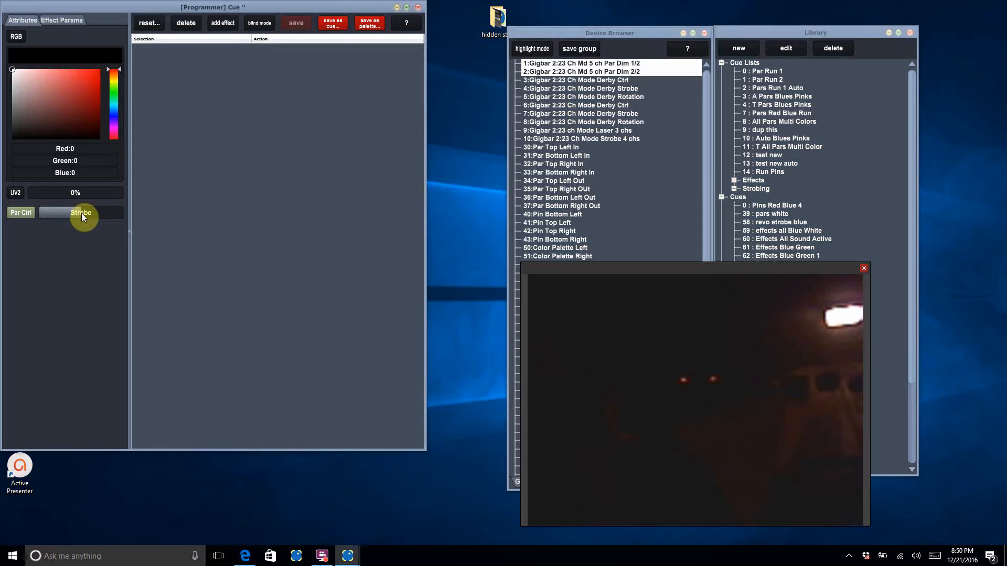
drag(49, 151, 225, 163)
mouse_move(101, 171)
mouse_down()
mouse_move(11, 172)
mouse_move(23, 179)
mouse_move(72, 165)
mouse_move(12, 154)
mouse_up()
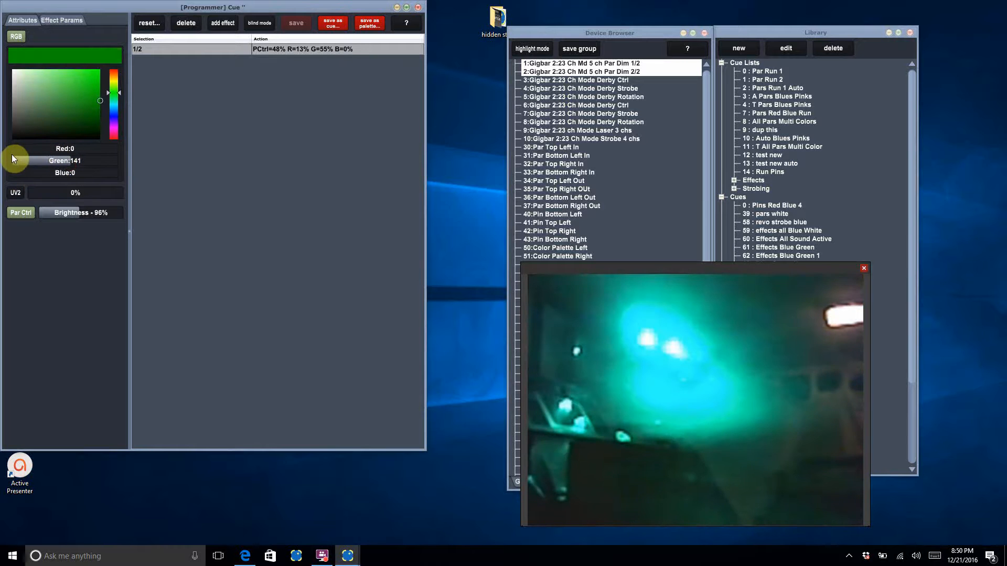
drag(68, 172, 12, 161)
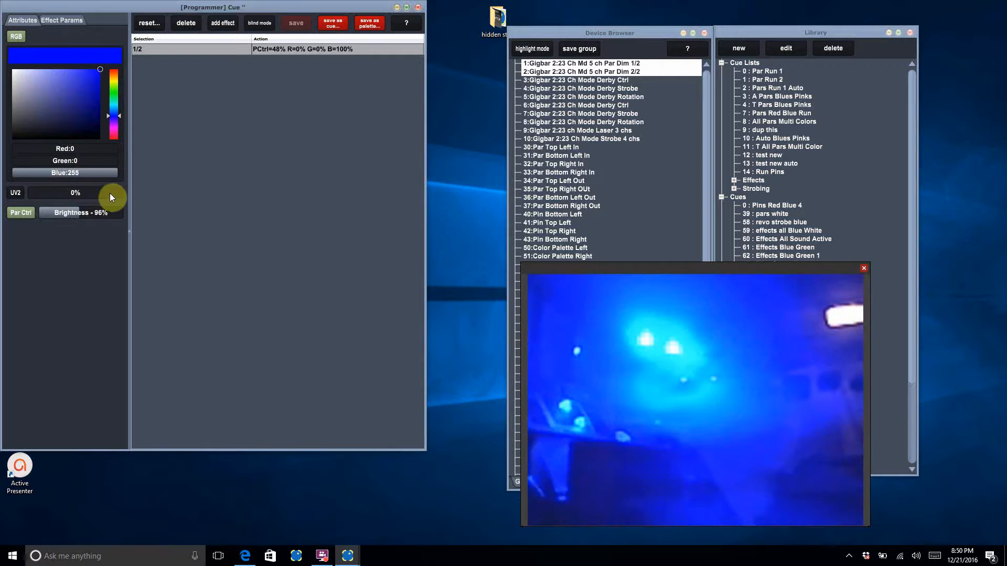
drag(116, 167, 88, 175)
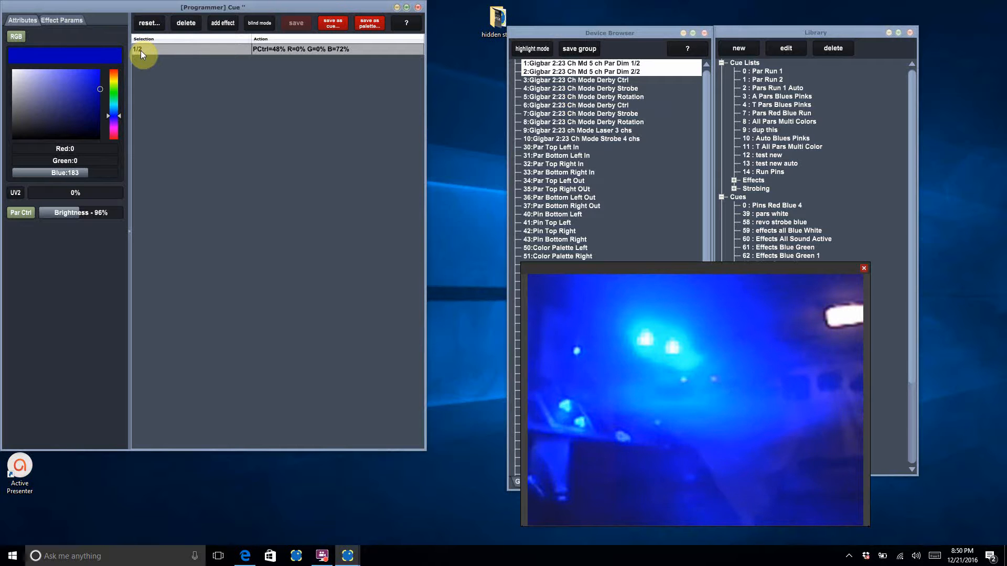
Step: On the second par head alone, test full blue and UV2 at 66%, then zero strobe and blue
click(616, 76)
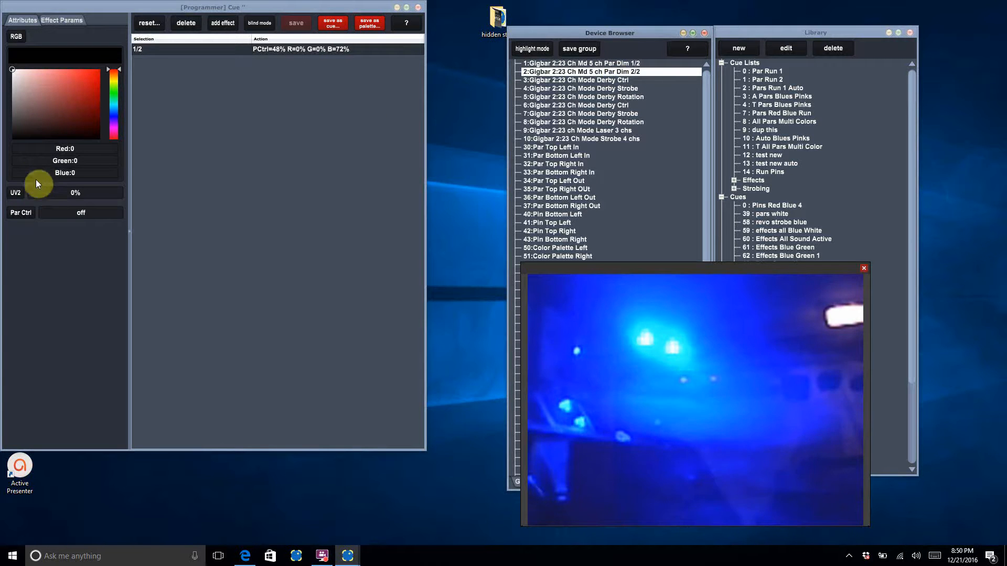
drag(35, 175, 121, 180)
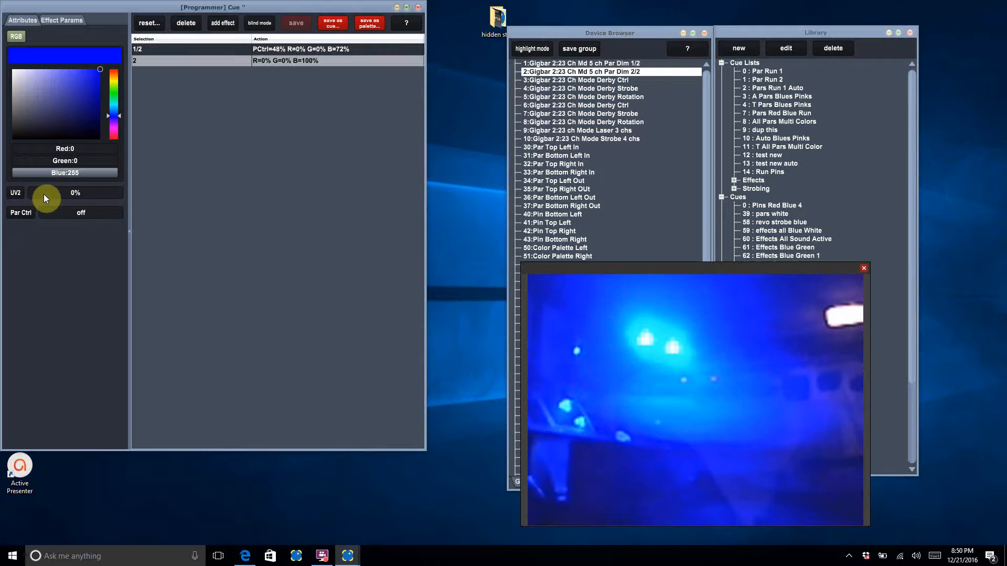
drag(44, 195, 91, 217)
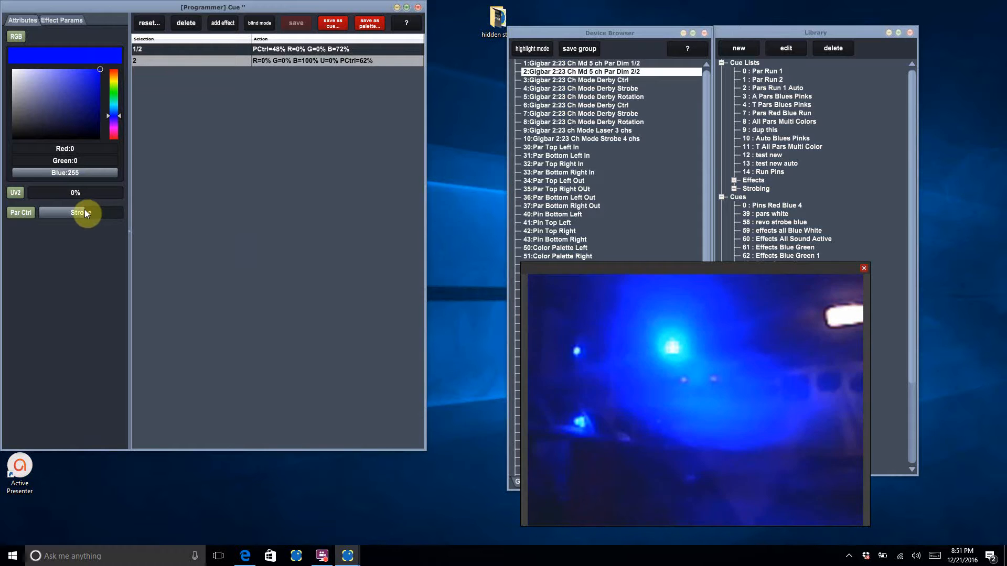
drag(84, 211, 15, 216)
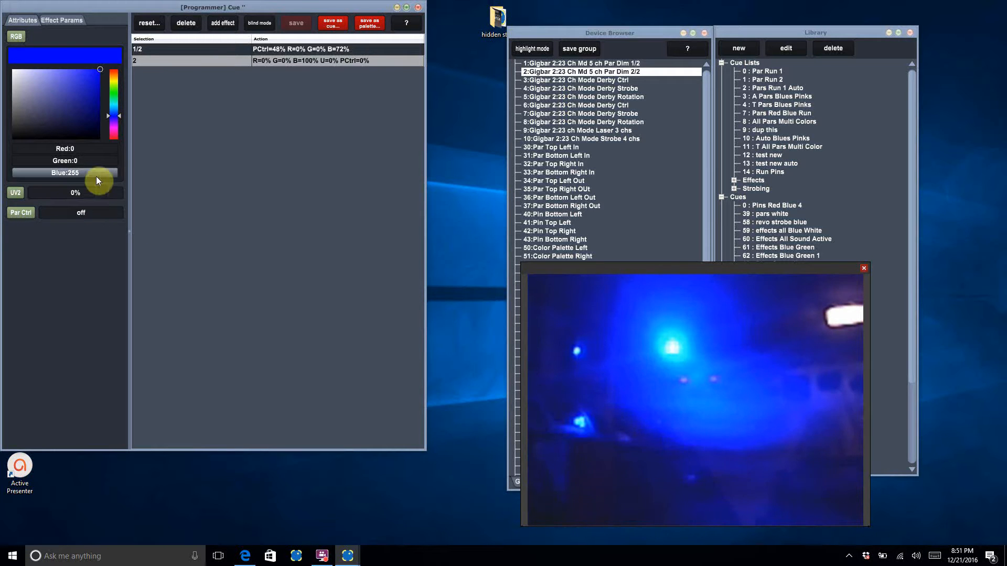
drag(96, 175, 11, 176)
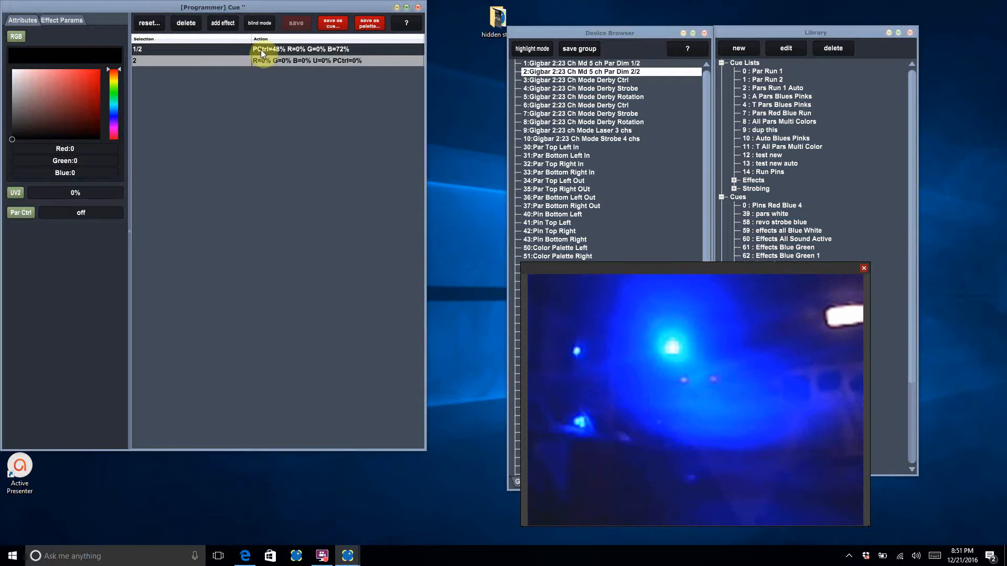
Step: Review the programmer rows, then delete all rows and confirm Yes
click(307, 48)
click(303, 61)
click(303, 48)
click(288, 58)
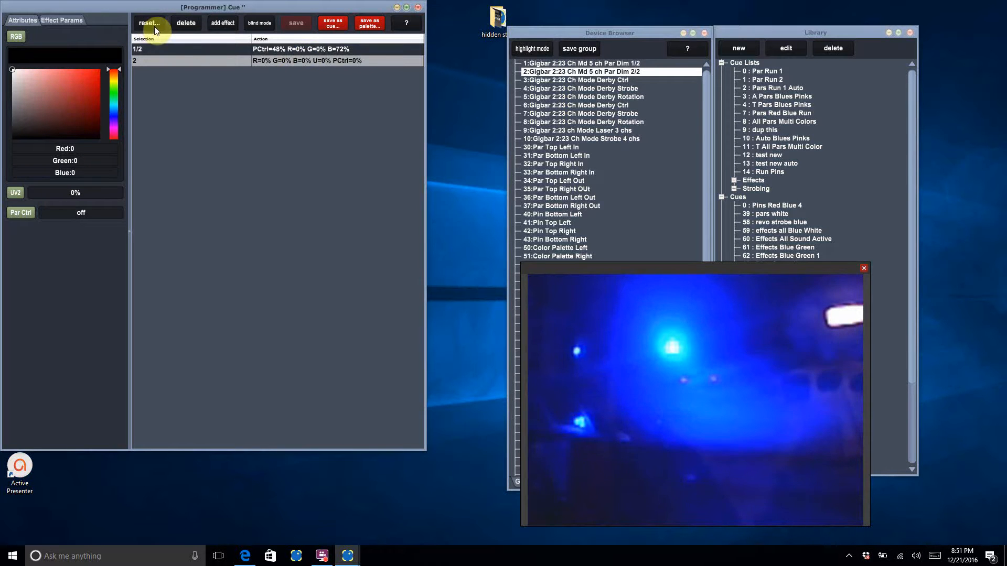
click(190, 23)
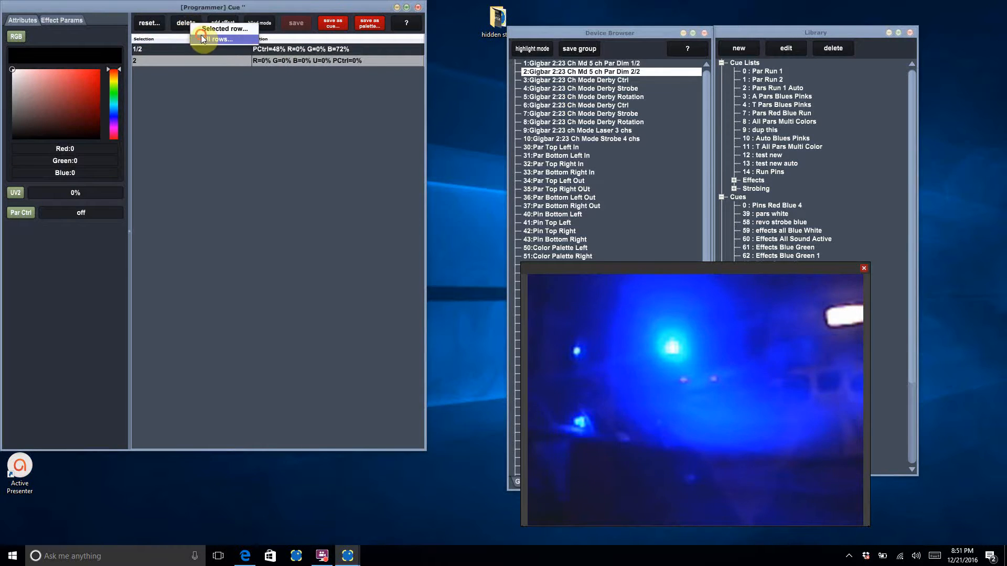
click(200, 35)
click(199, 252)
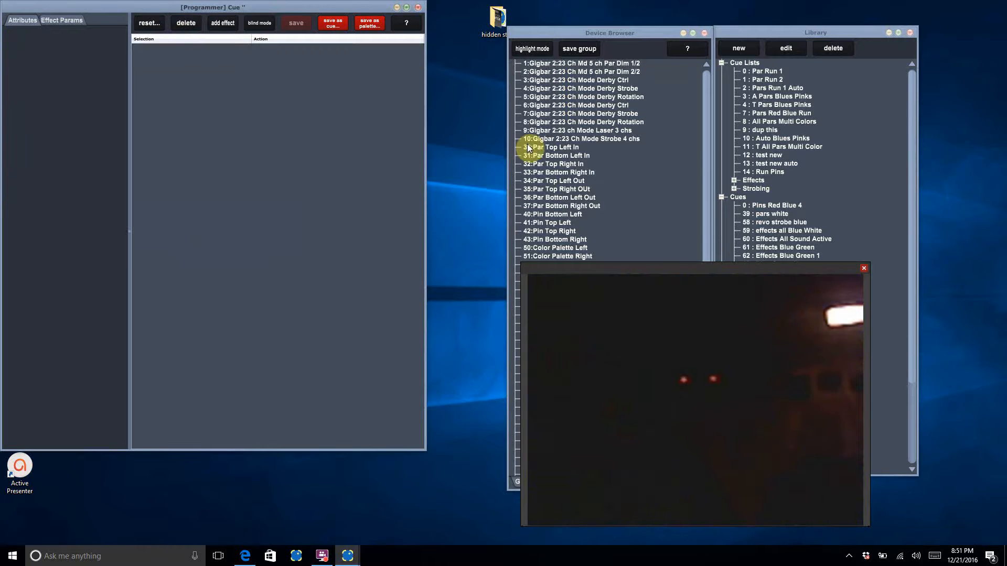
Step: Cycle the Derby Ctrl colour through Red and Blue, ending on Red - Blue
click(612, 80)
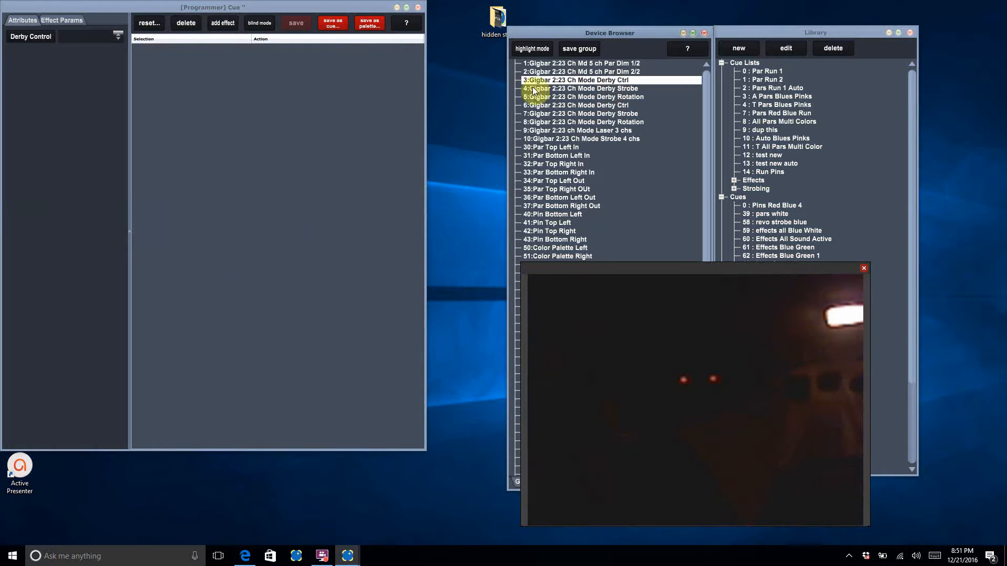
click(120, 36)
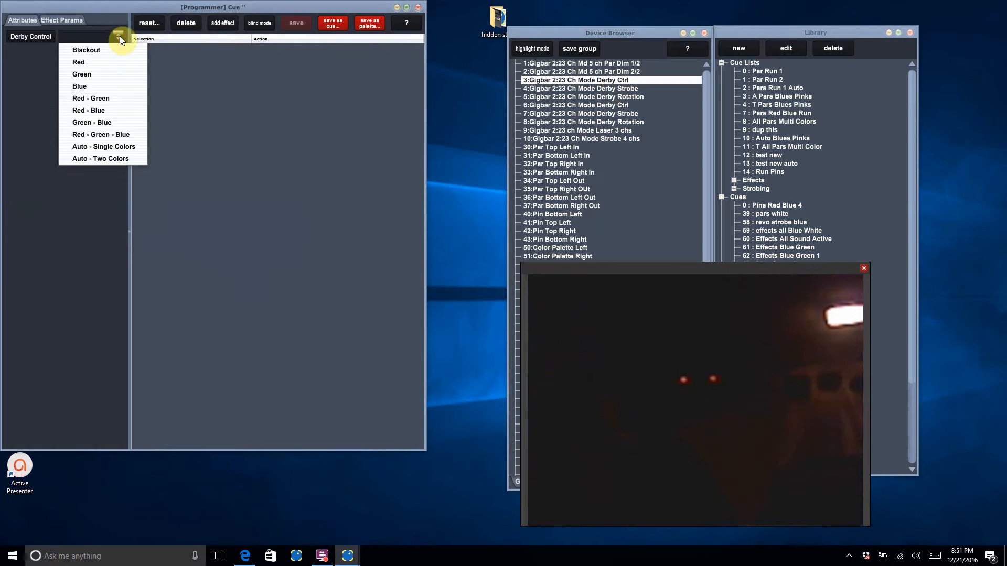
click(112, 60)
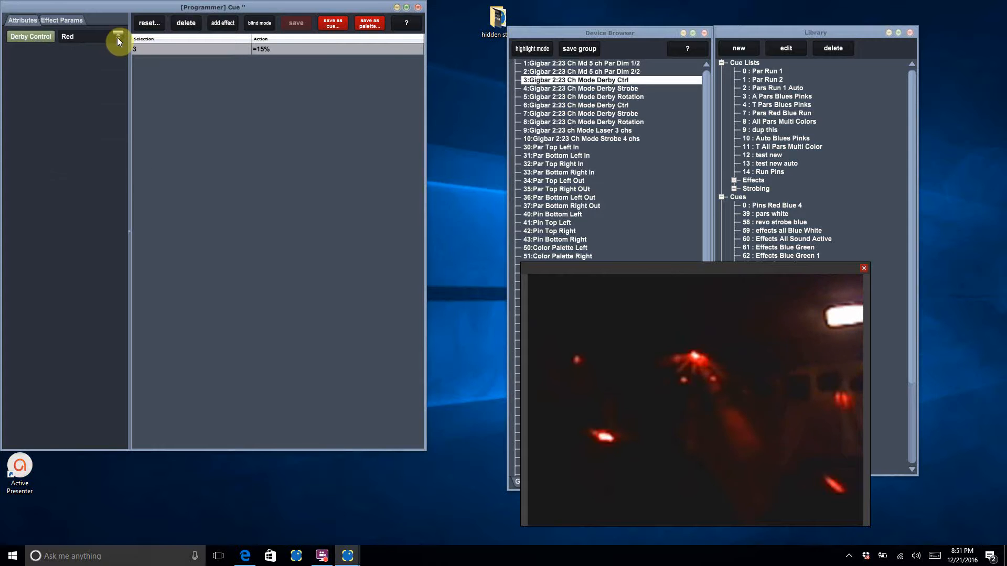
click(118, 37)
click(85, 82)
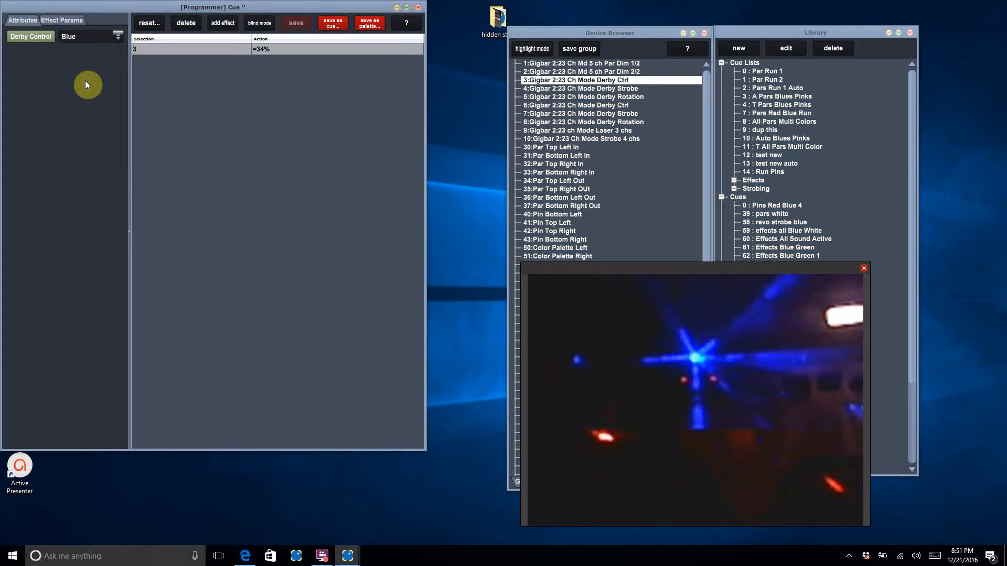
click(117, 36)
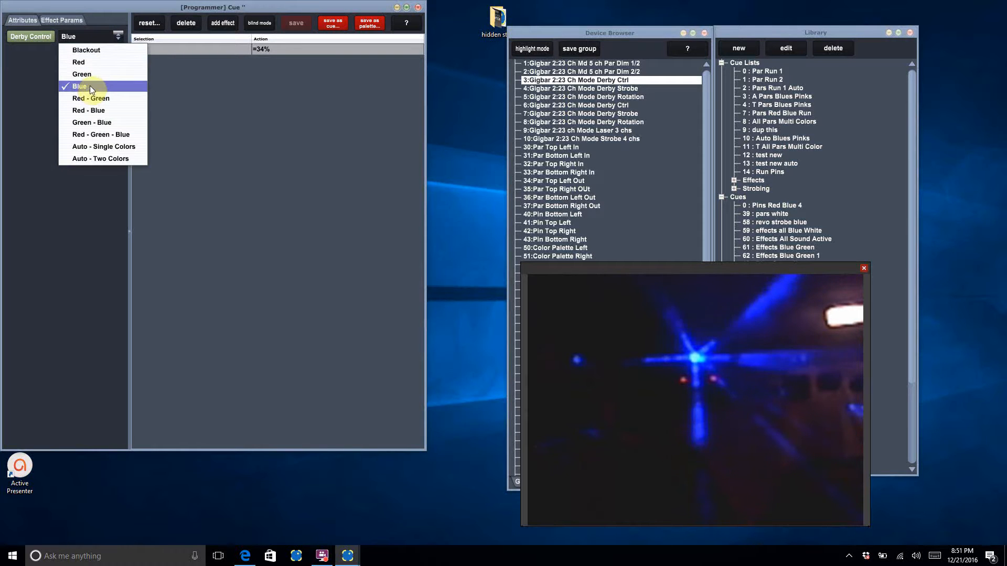
click(84, 111)
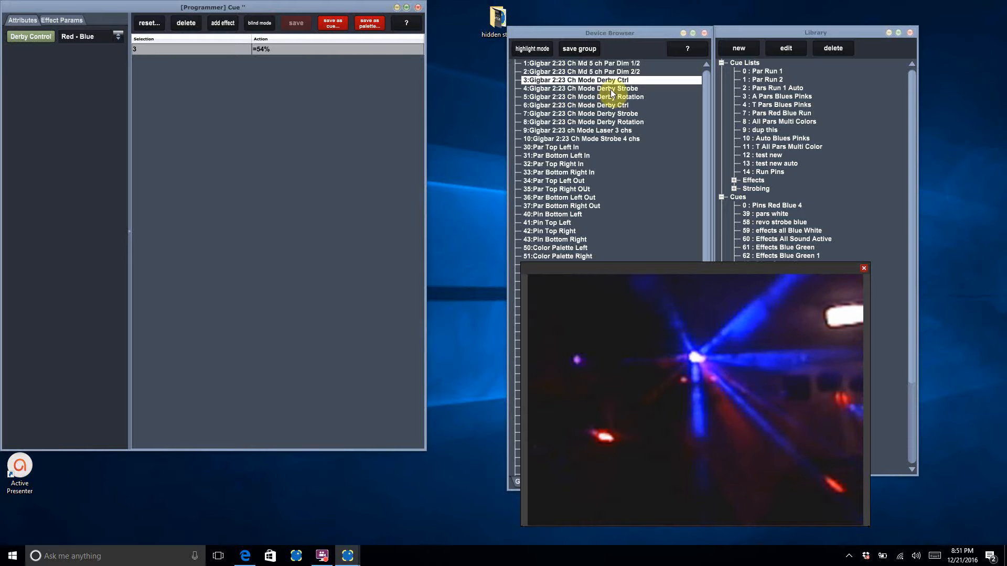
Step: Load Derby Rotation and set its spin speed, then raise the Derby Strobe speed
drag(615, 99, 246, 152)
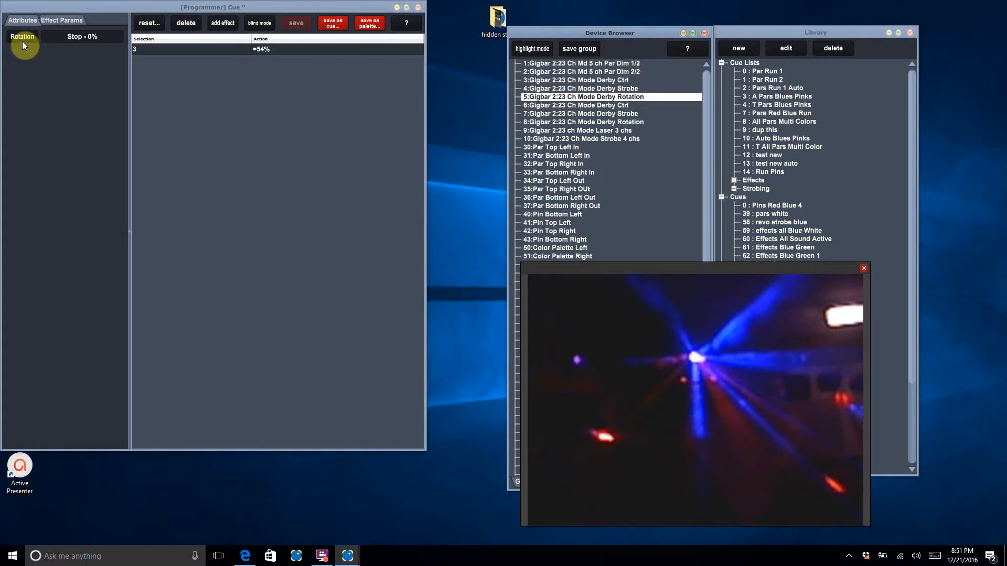
click(57, 38)
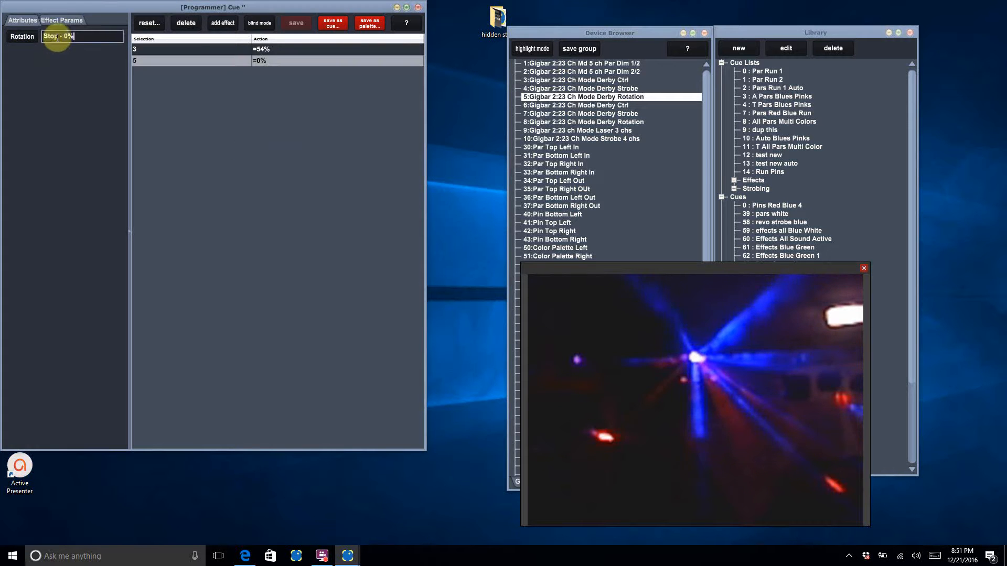
click(46, 74)
drag(59, 39, 85, 48)
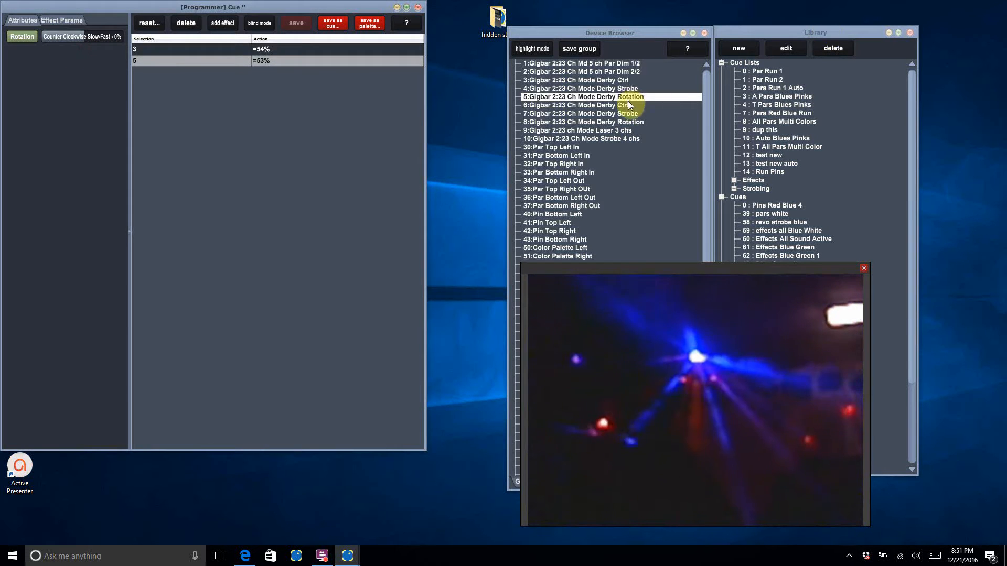
click(628, 90)
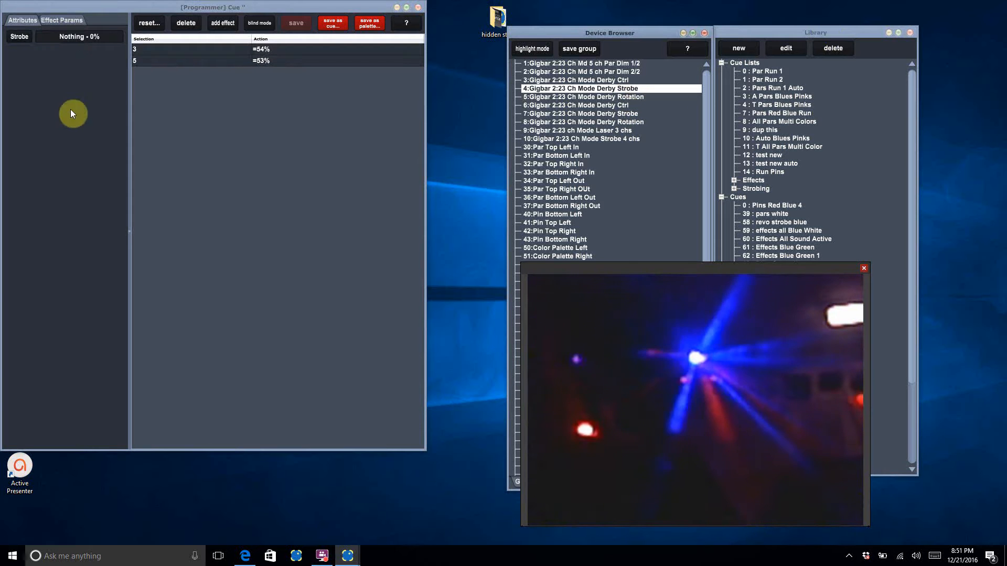
drag(46, 40, 74, 23)
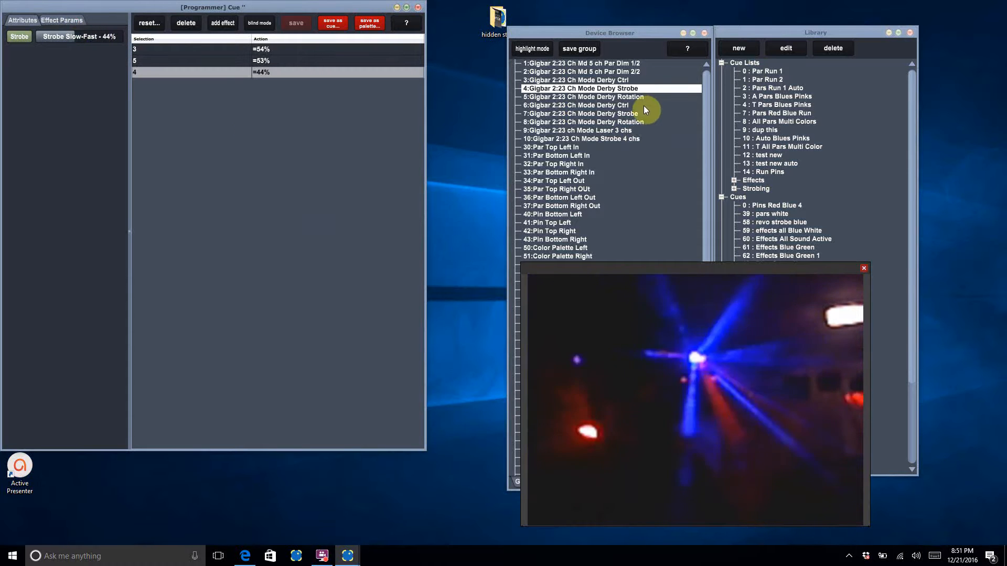
Step: Test the laser in green with clockwise pattern rotation and medium strobe, then set Laser Color to Blackout
click(596, 131)
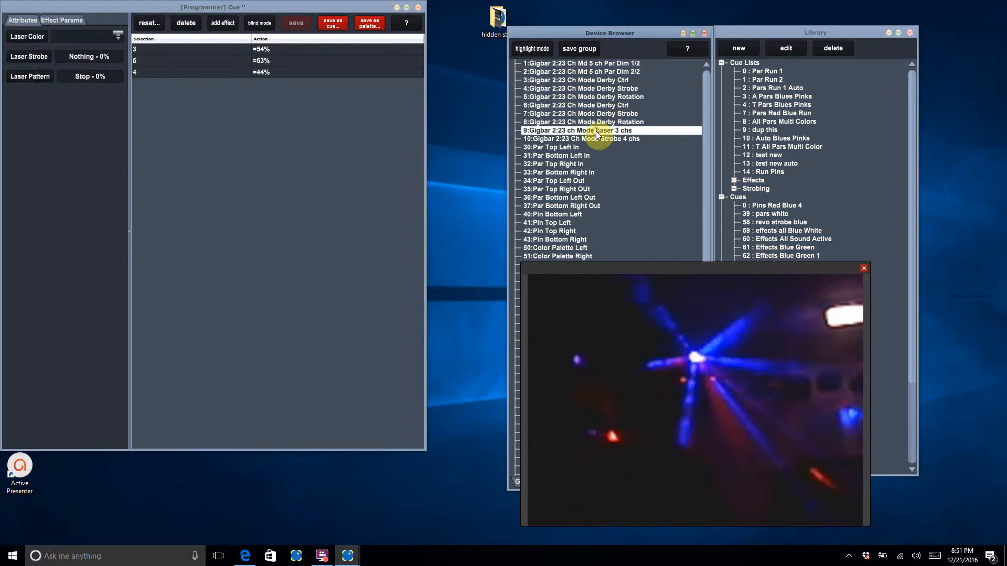
click(116, 37)
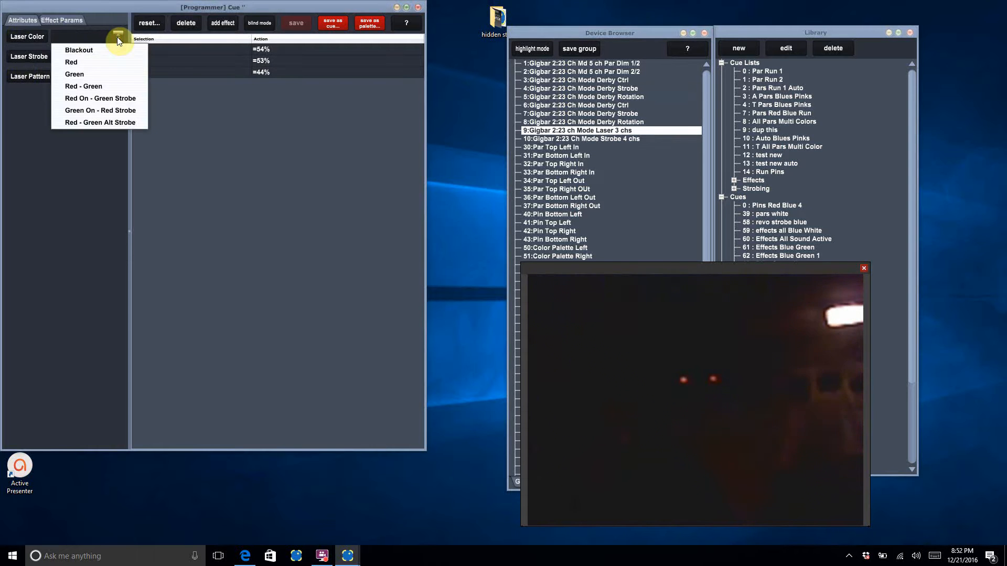
click(96, 78)
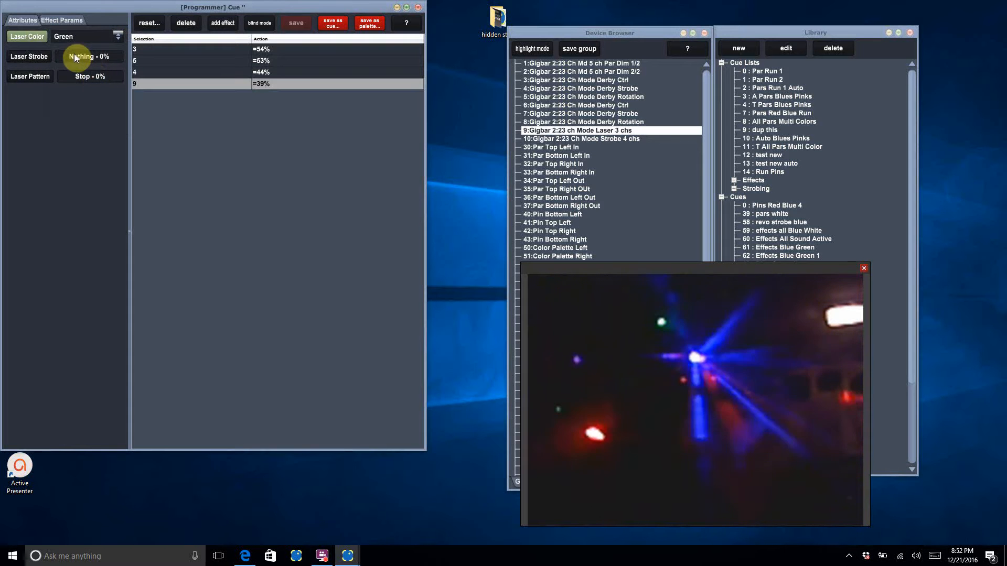
click(68, 75)
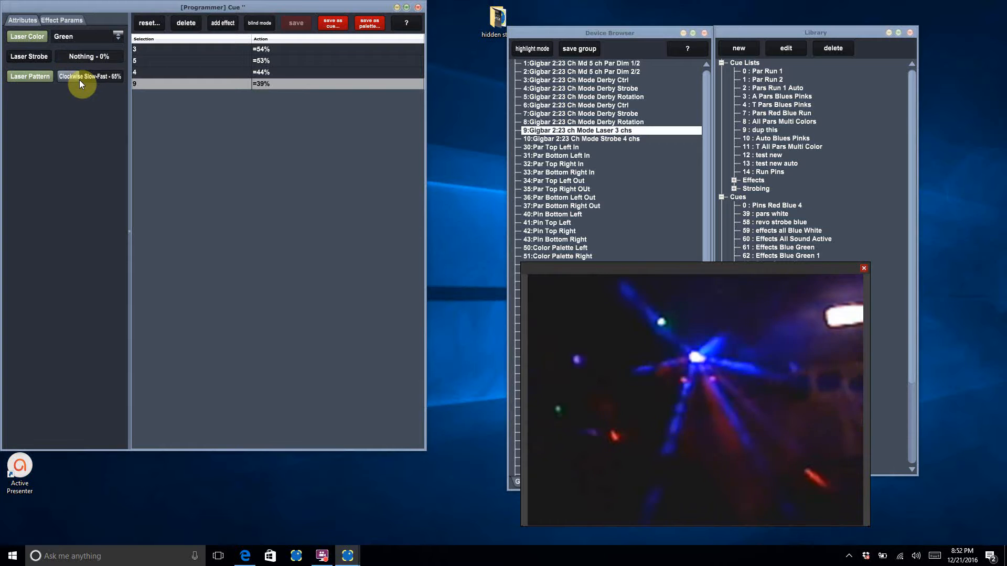
click(79, 80)
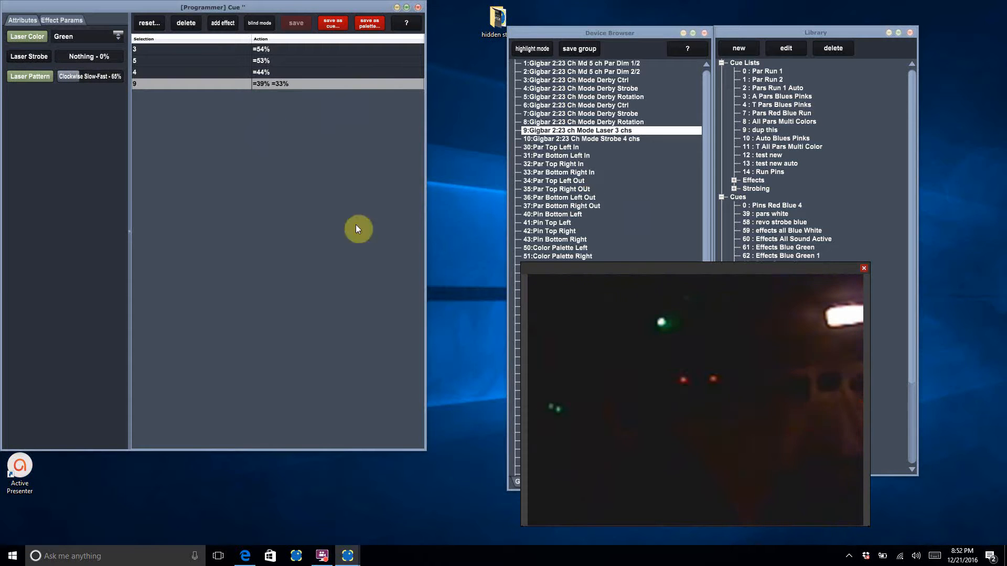
drag(69, 60, 94, 65)
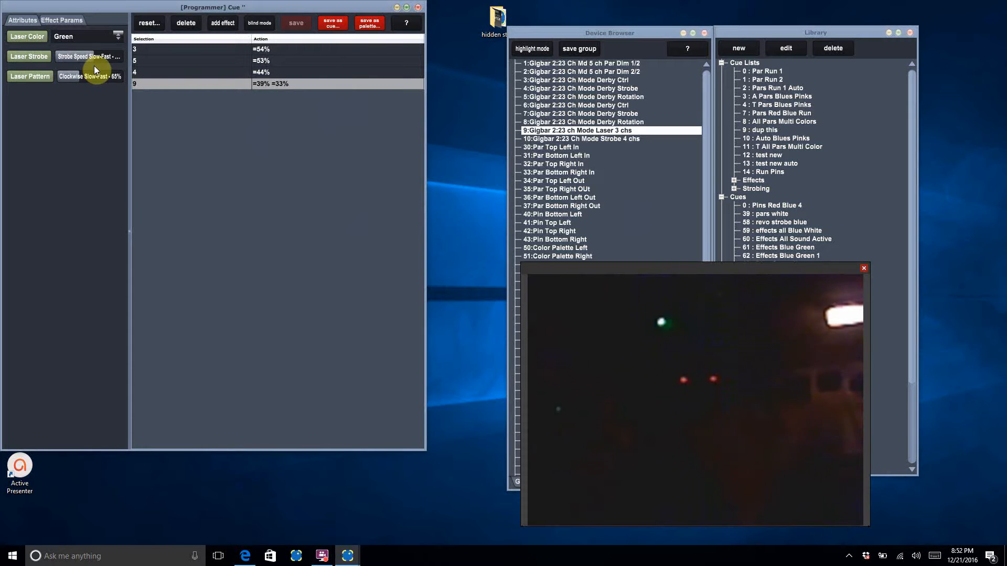
click(120, 36)
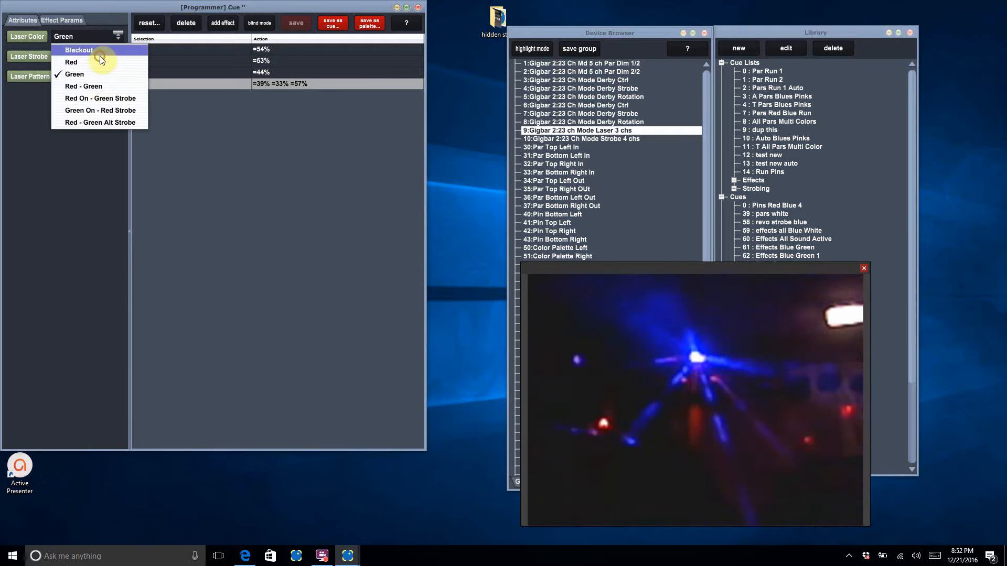
click(100, 52)
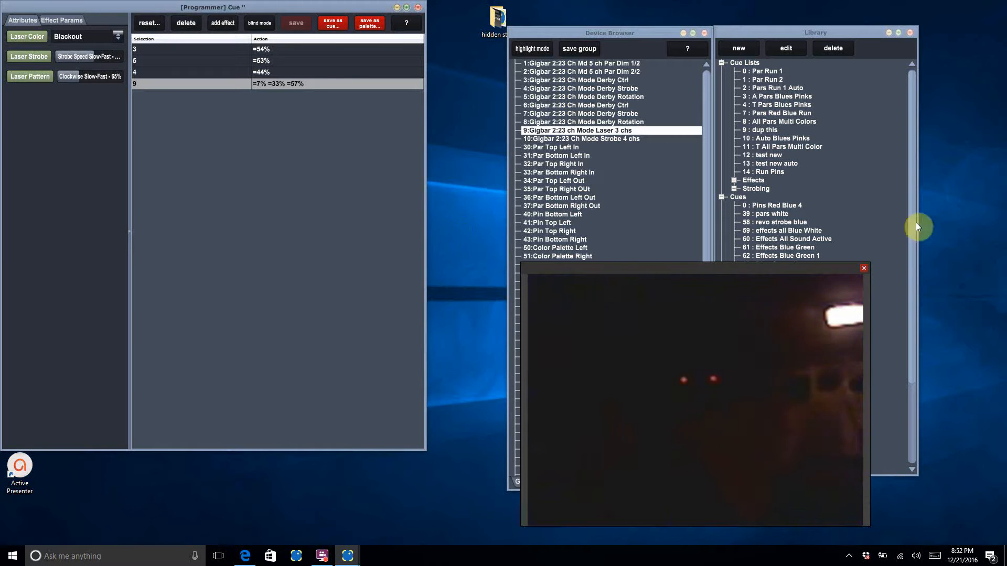
drag(768, 266, 412, 266)
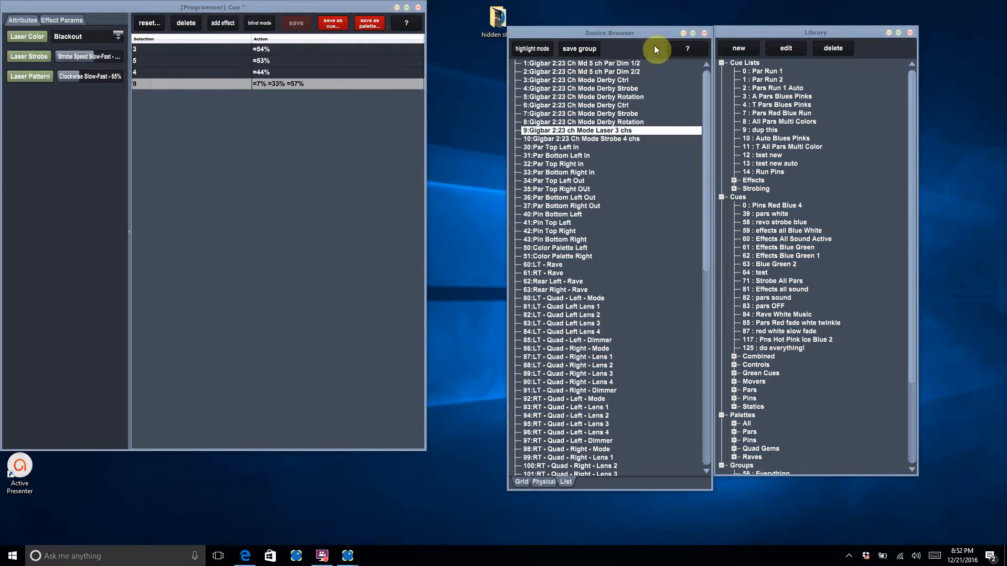
Step: Select Gigbar Par Dim 1 and 2, then close the Programmer and discard its test values
drag(657, 32, 610, 30)
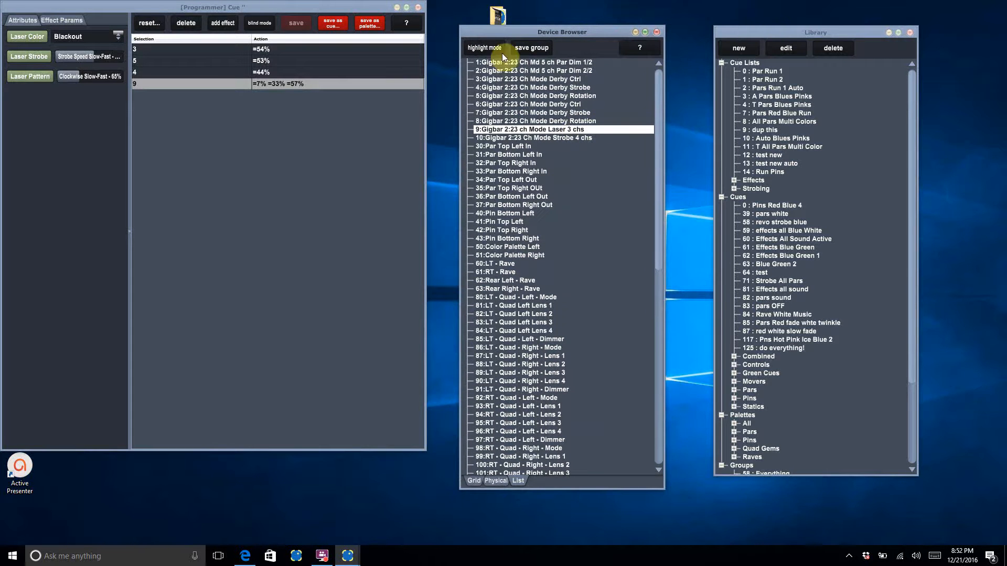
click(561, 61)
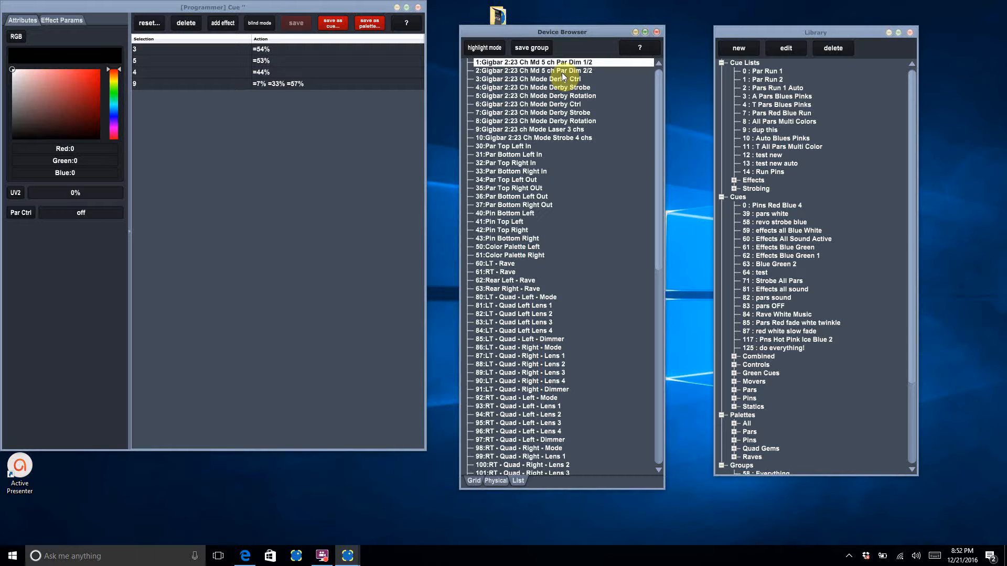
ctrl+click(562, 72)
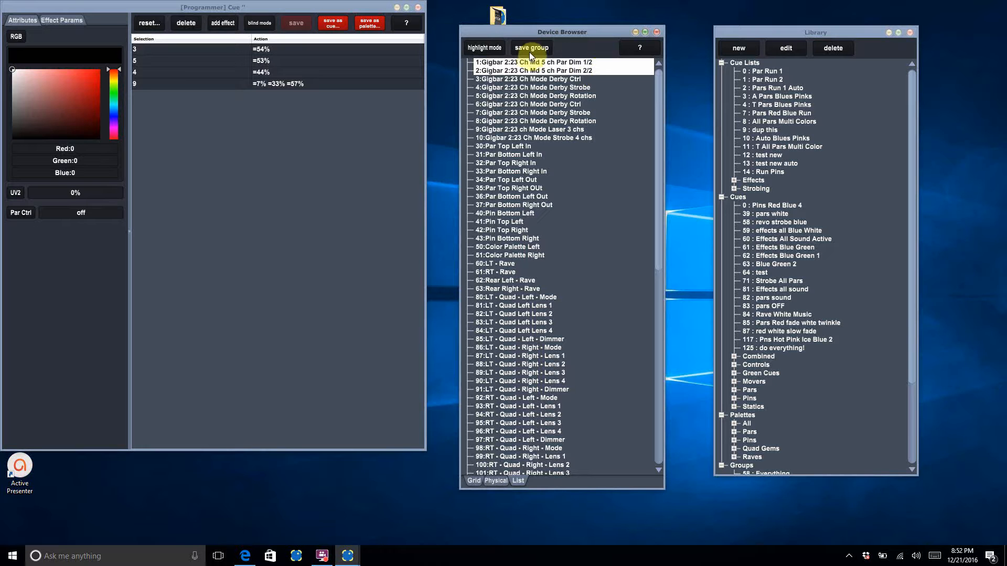
click(813, 34)
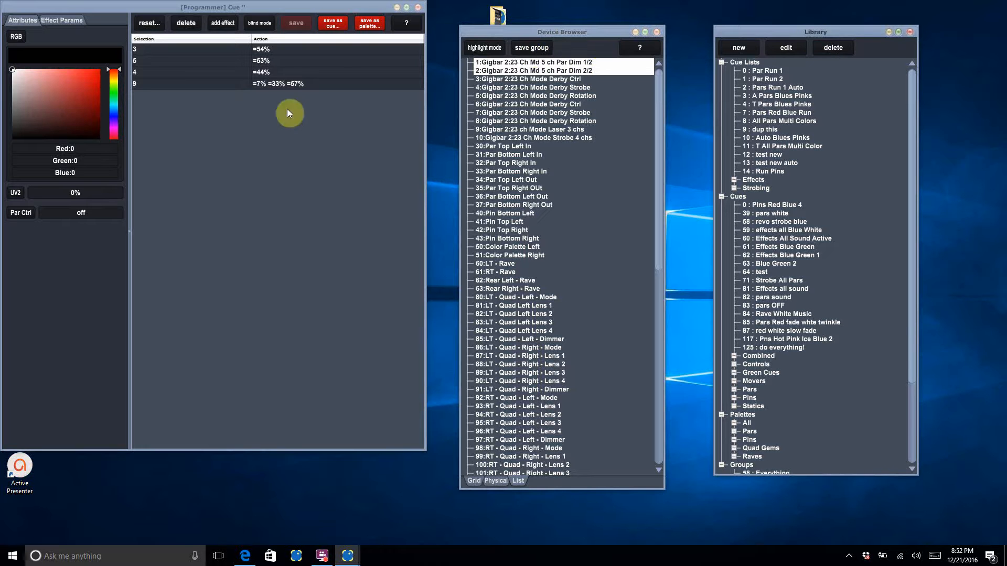
click(419, 9)
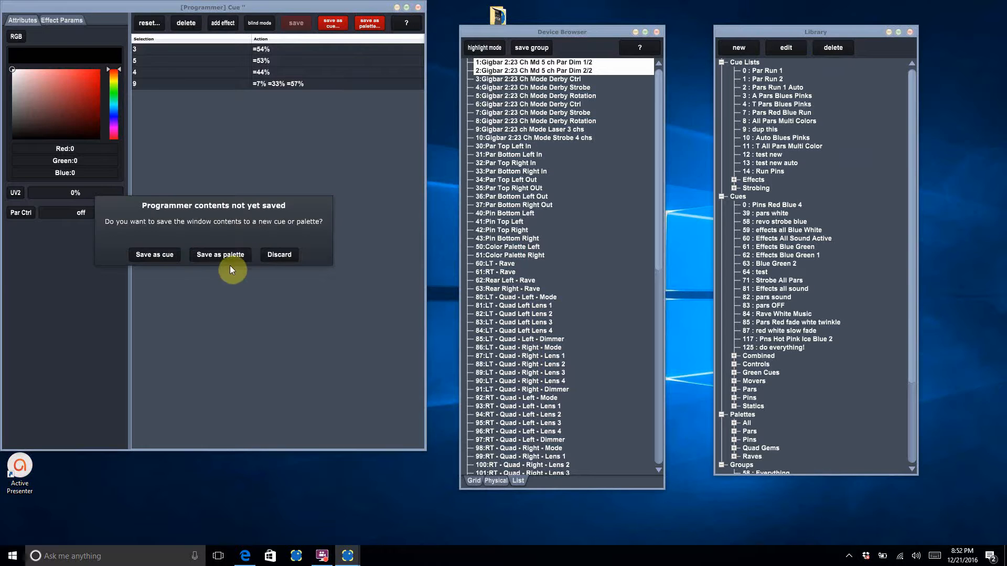
click(278, 255)
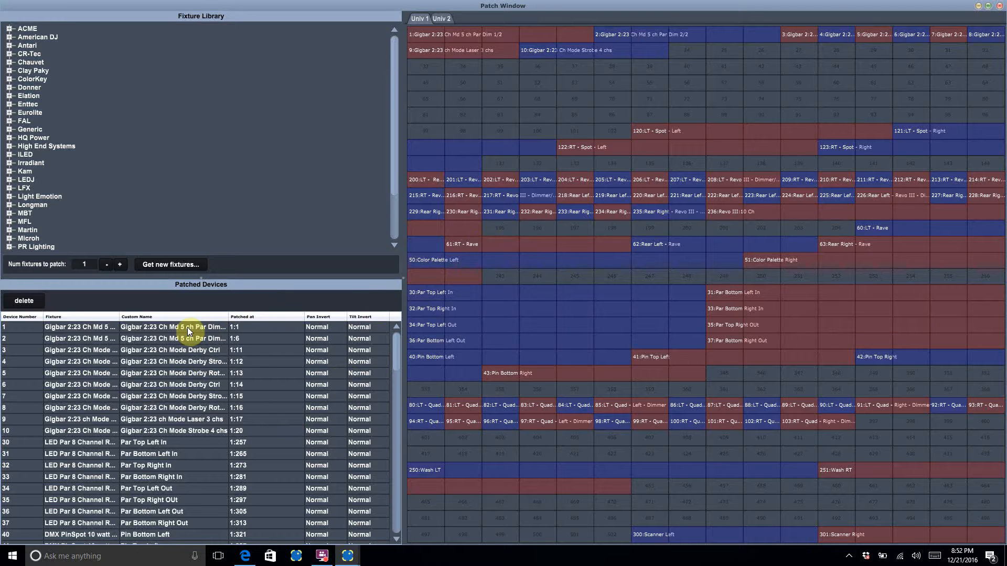
Step: Start renaming device 1 to 'Gigbar Par', then abandon the edit
double_click(188, 327)
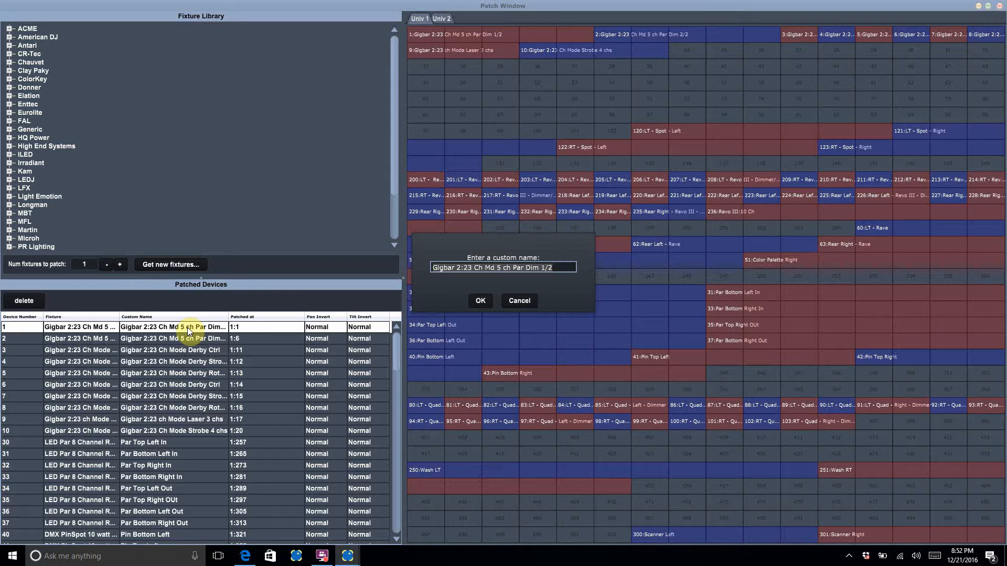
text(gig)
key(BackSpace)
key(BackSpace)
key(BackSpace)
text(Gig)
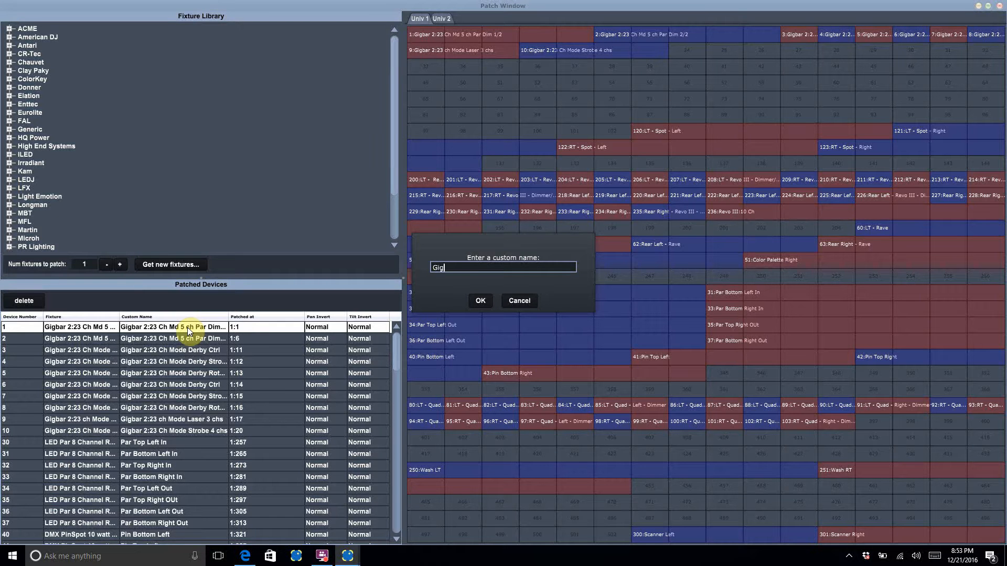
text(bar Par)
click(519, 300)
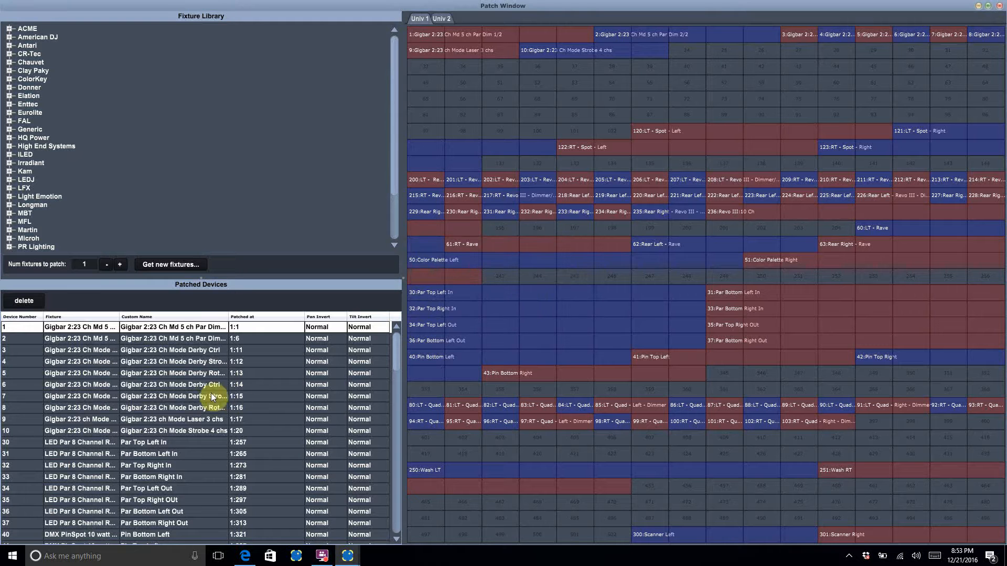
double_click(205, 328)
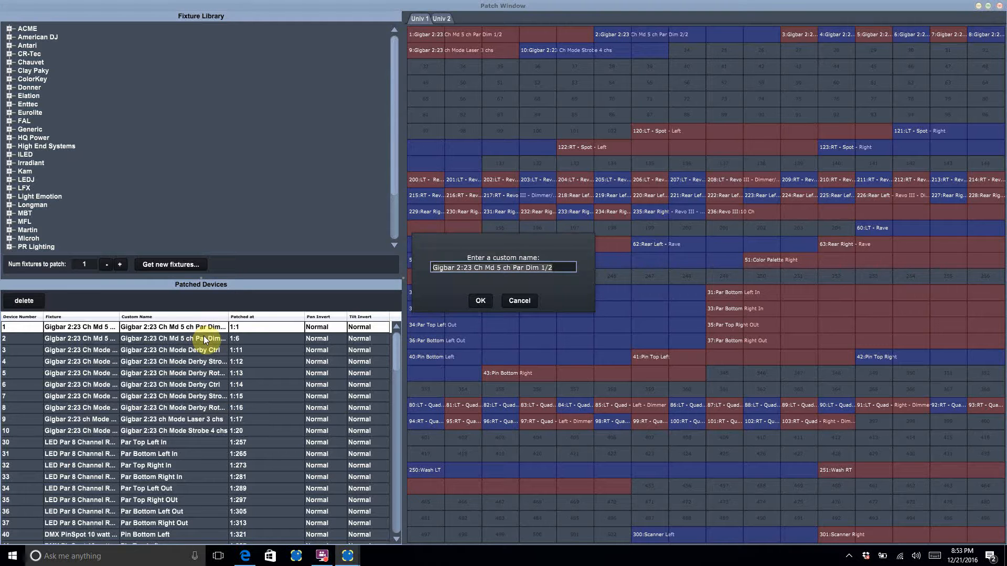
click(518, 302)
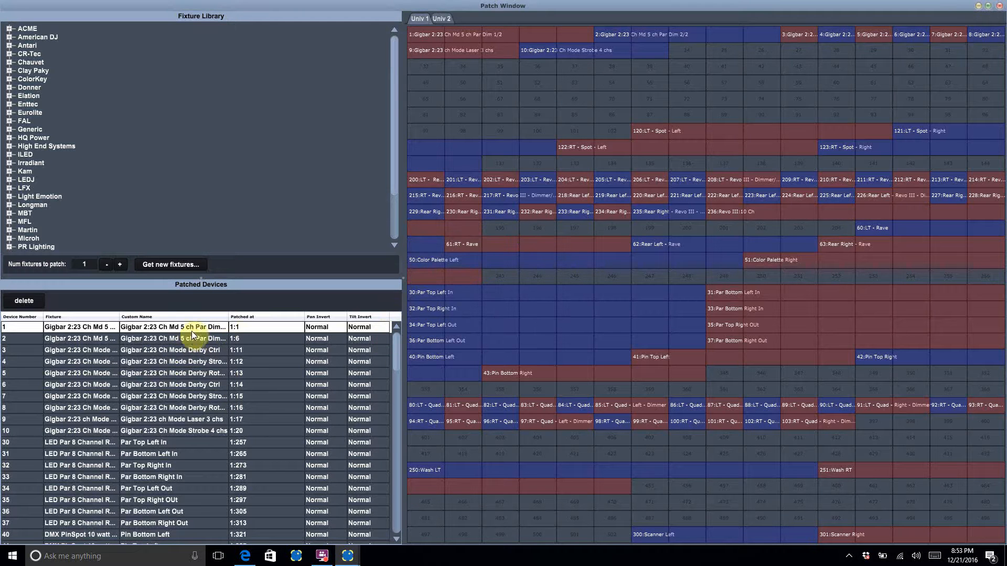
Step: Rename the selected devices 1 and 2 to 'Left Gigbar Par'
click(190, 338)
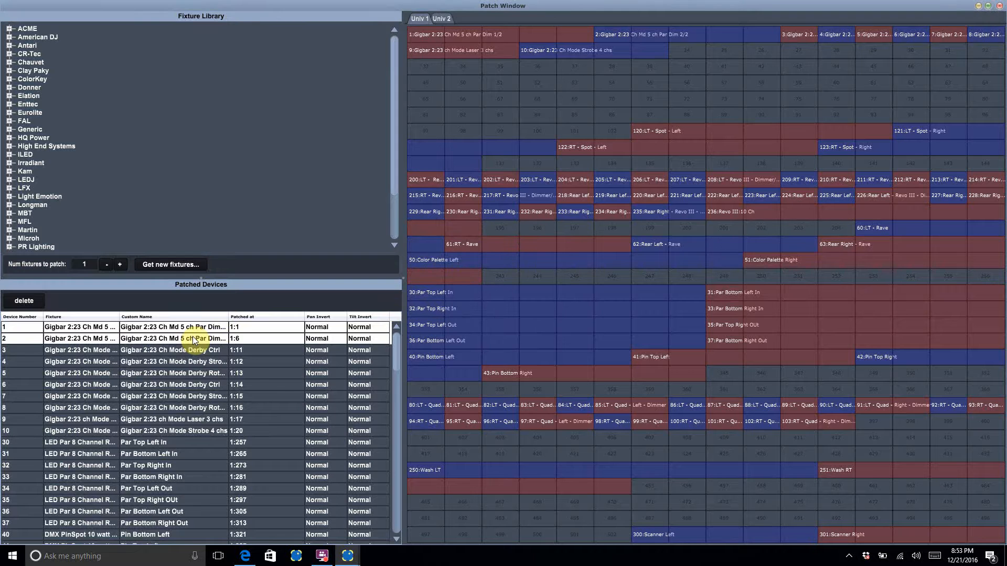
double_click(191, 340)
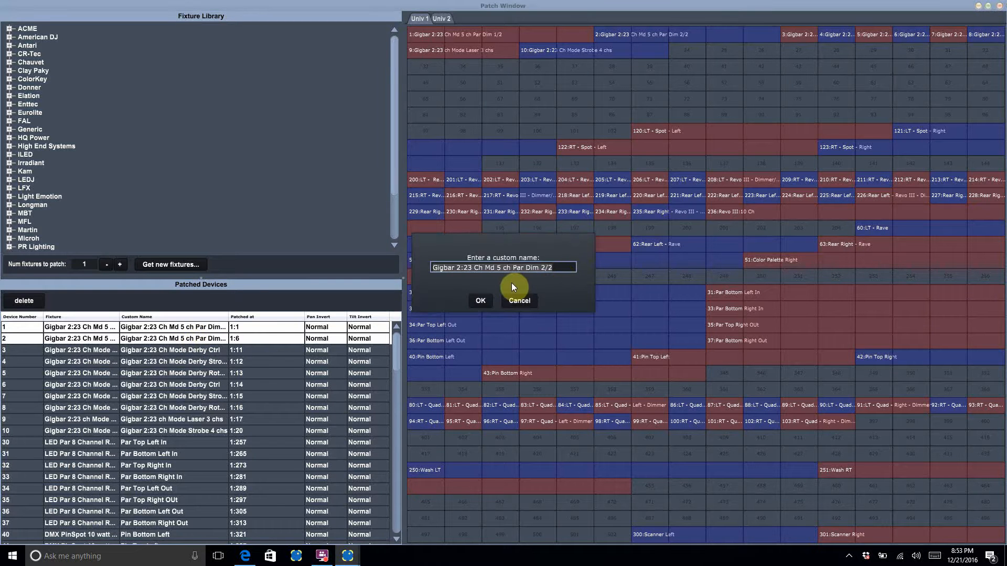
key(ctrl+a)
text(Le)
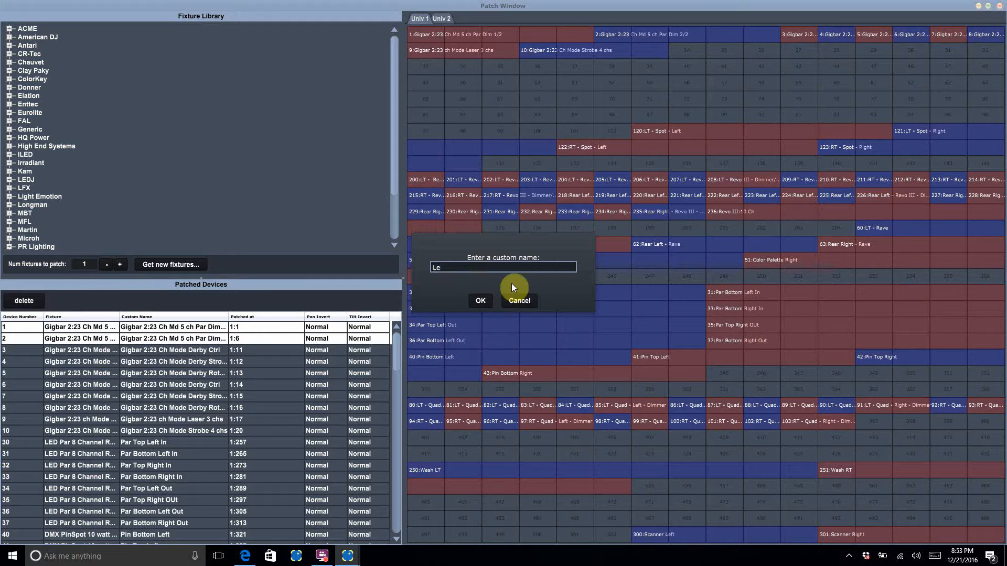
text(ft H)
key(BackSpace)
text(Gigbar Par)
key(Return)
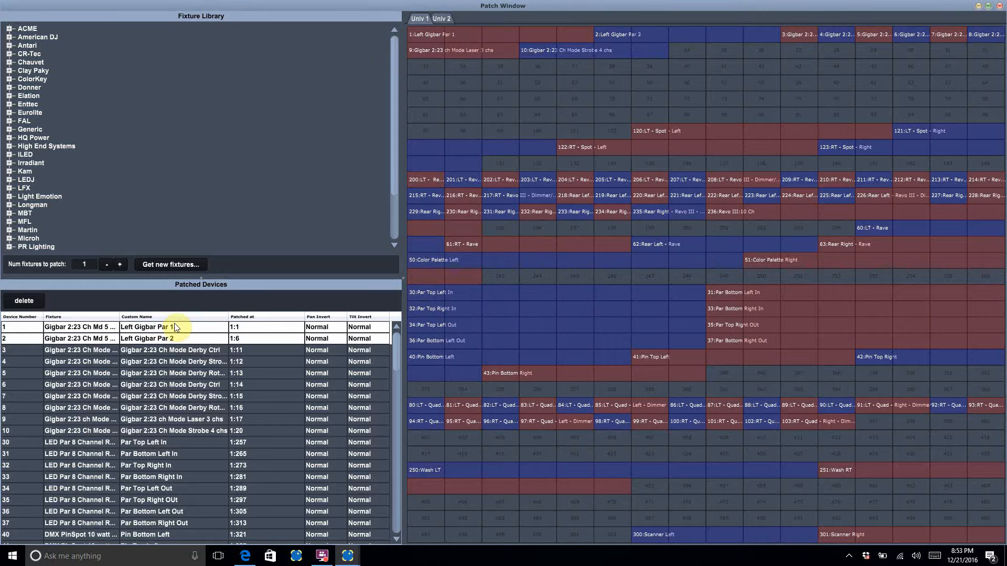
Step: Widen the Custom Name column and rename devices 3 and 6 to 'Left Gigbar Derby Ctrl'
click(180, 351)
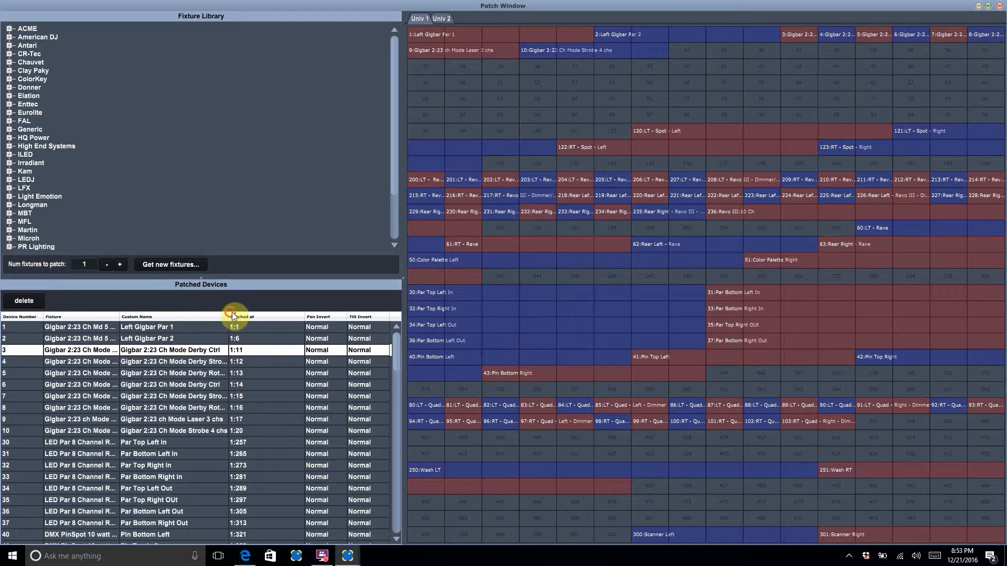
drag(229, 321, 270, 322)
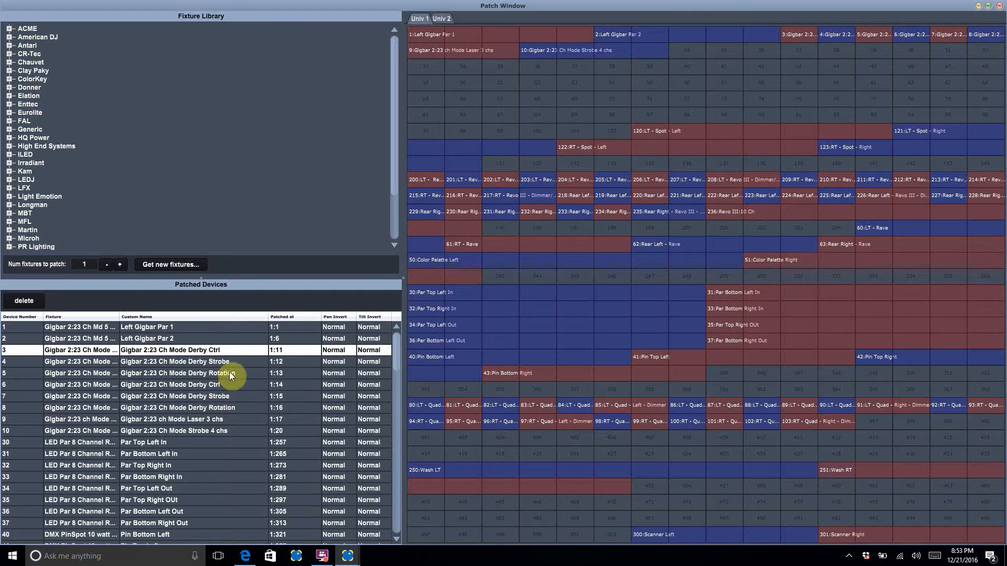
ctrl+click(221, 384)
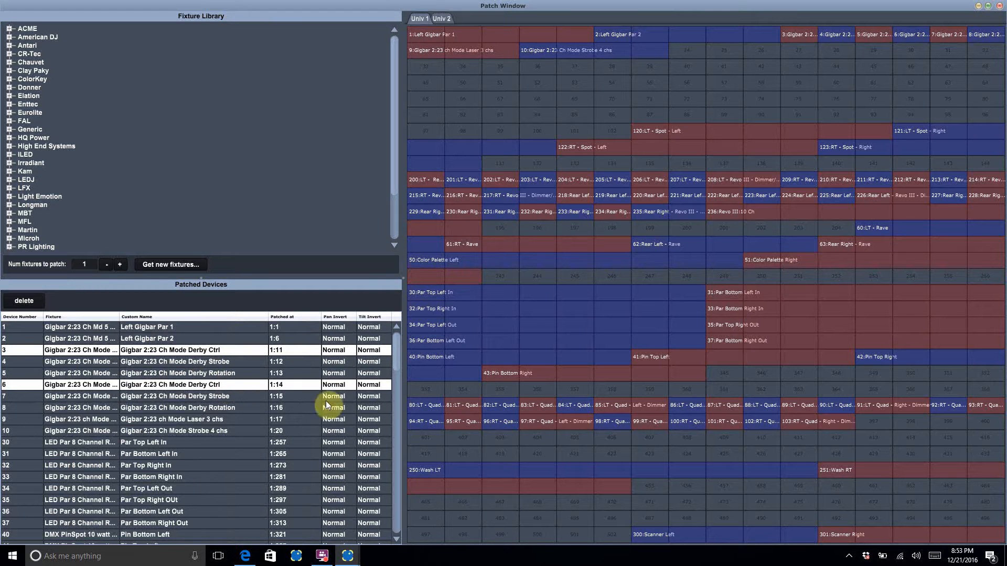
double_click(225, 387)
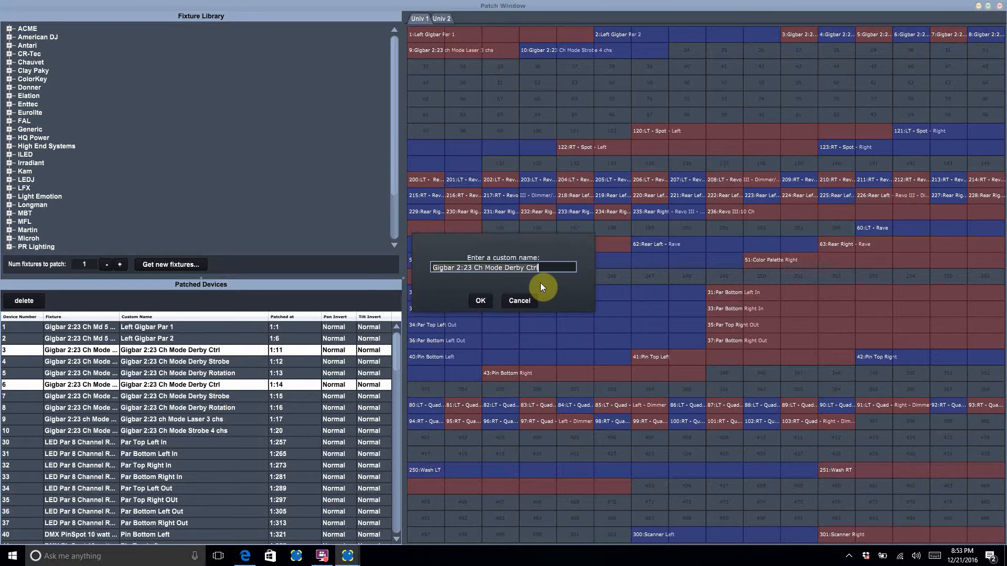
key(ctrl+a)
key(BackSpace)
text(Lef)
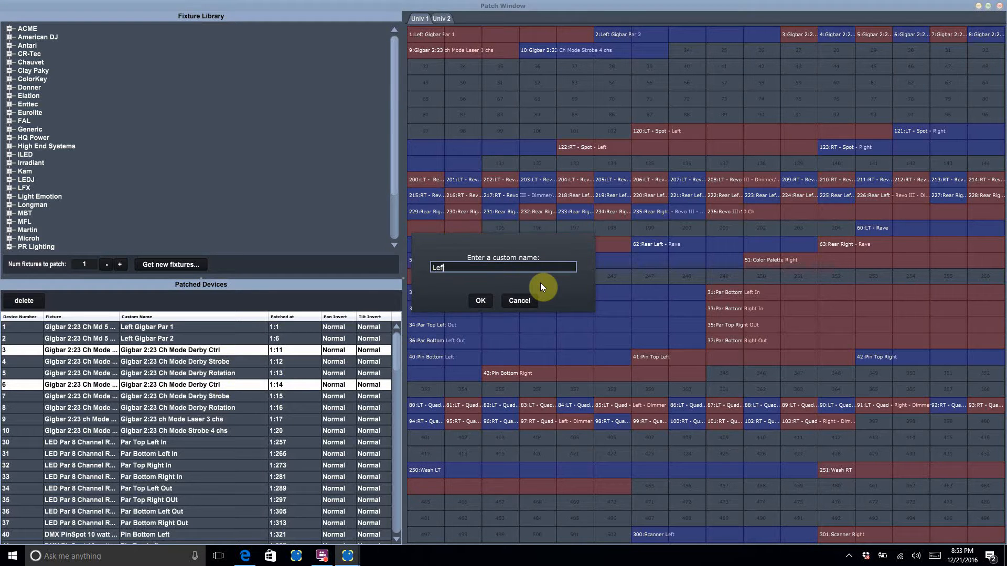
text(t Gigbar Derby Ctrl)
key(Return)
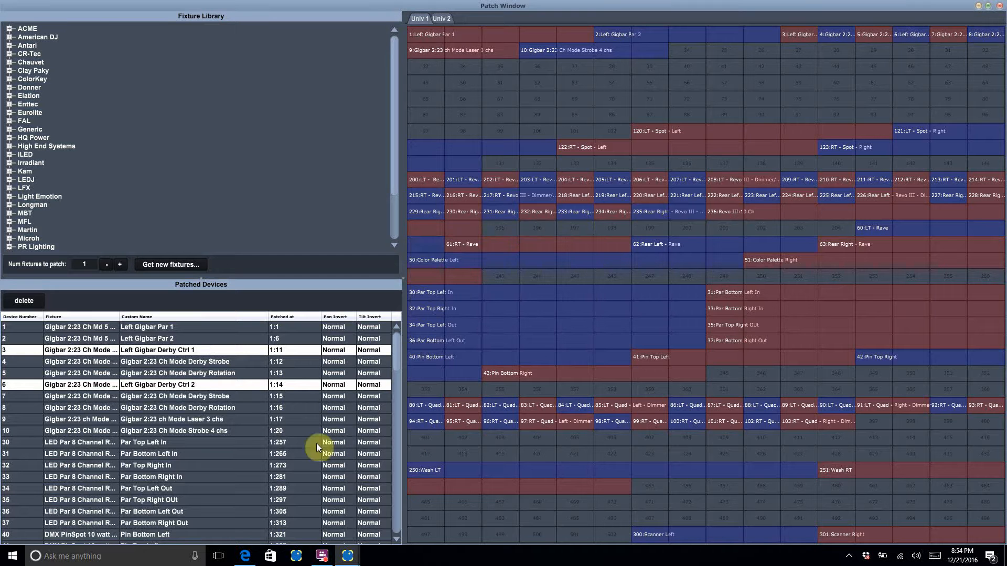
Step: Select the row 4 Derby Strobe device, briefly adding then dropping row 7
click(225, 363)
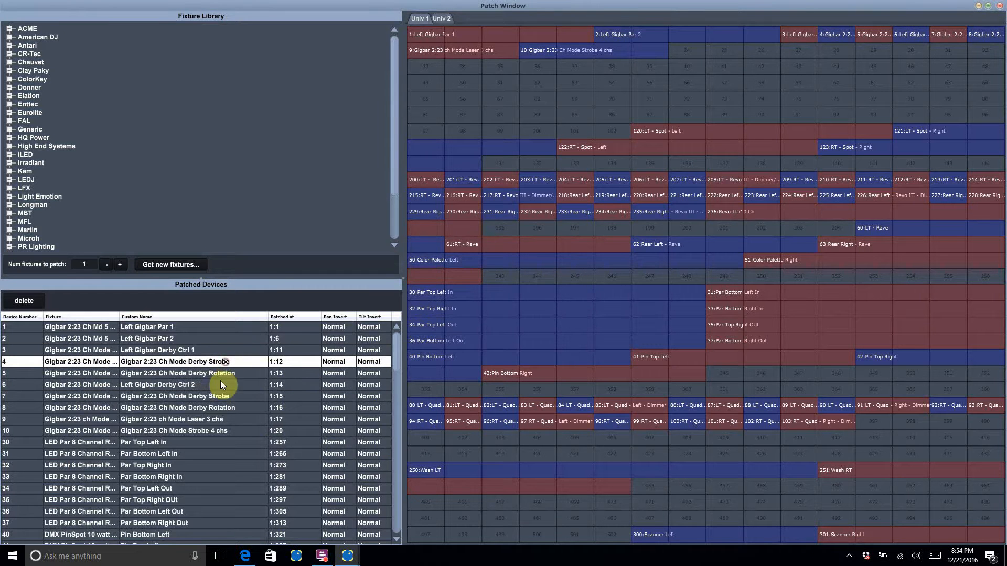
ctrl+click(214, 397)
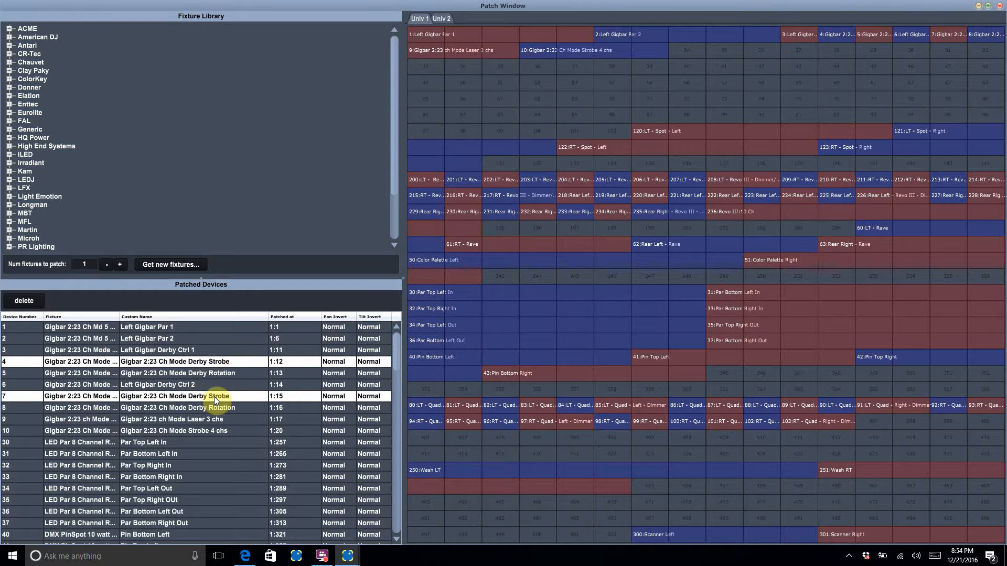
click(218, 361)
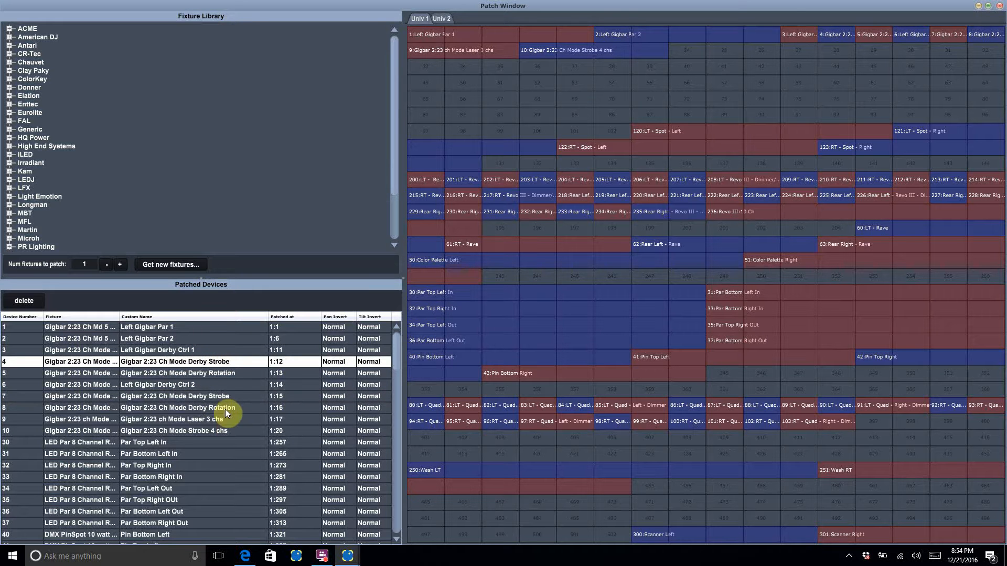
Step: Save Left Gigbar Par 1 and 2 from the Device Browser as group 'Gigbar Left Par - All' in folder 'Gigbars'
click(999, 6)
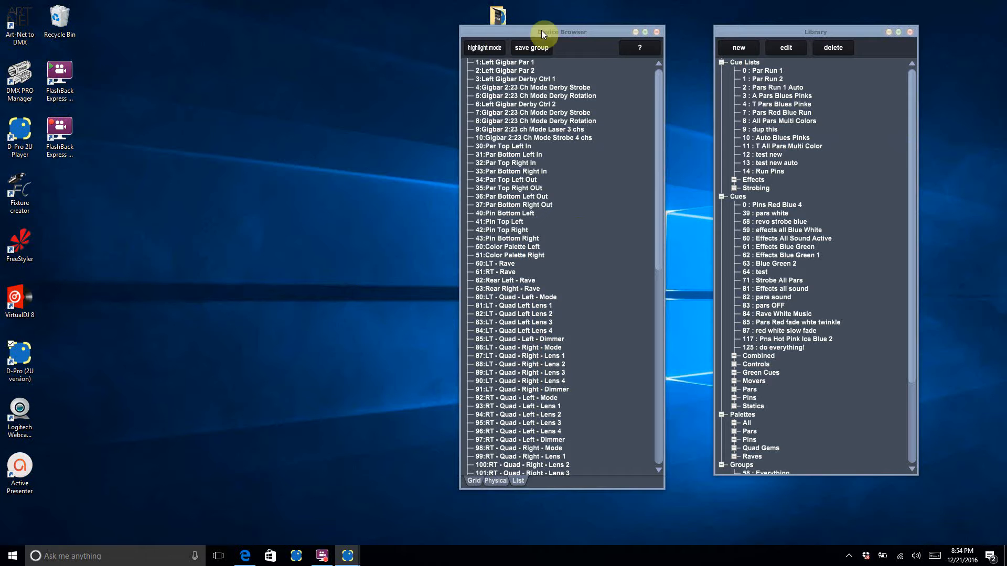
click(557, 32)
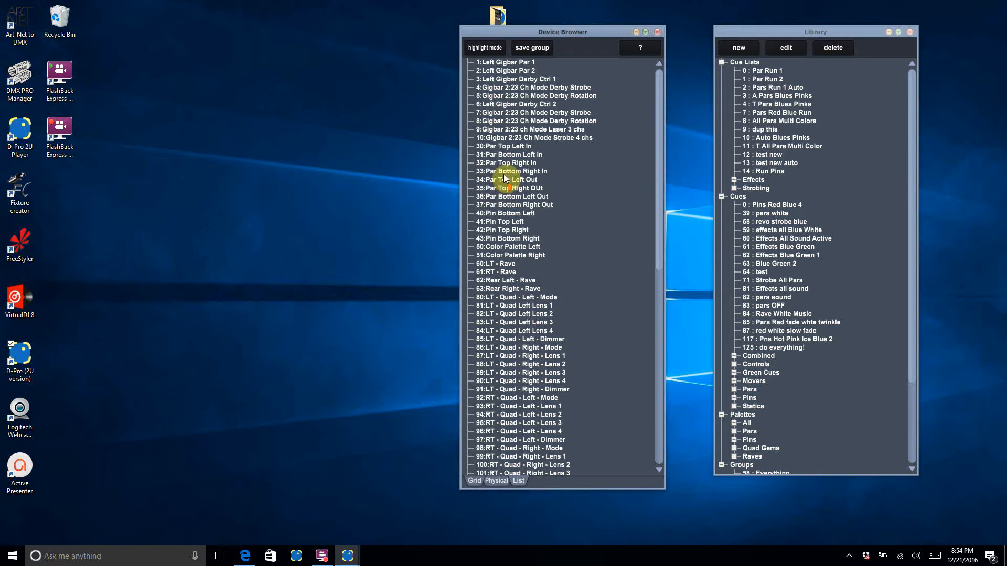
click(524, 62)
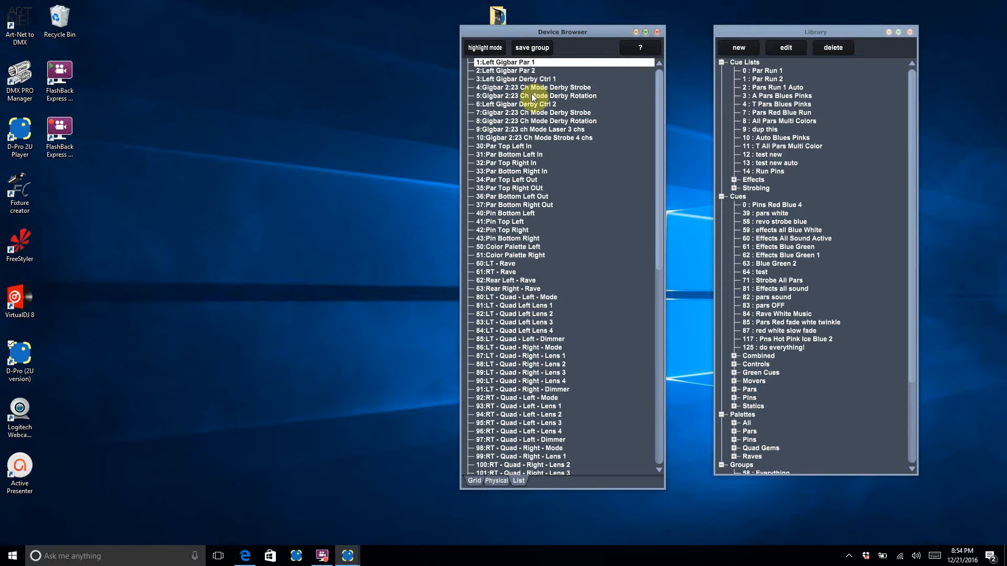
ctrl+click(533, 71)
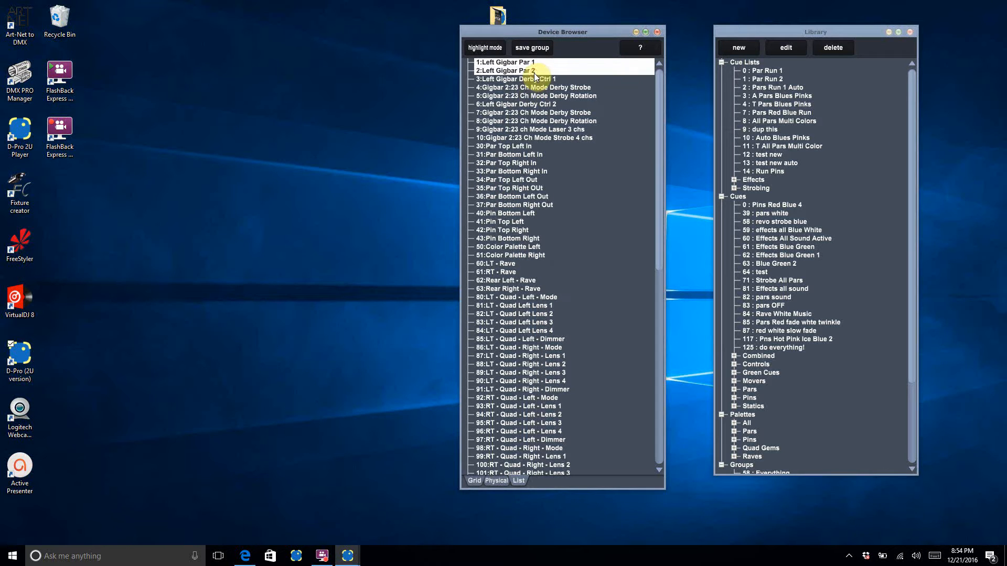
click(537, 44)
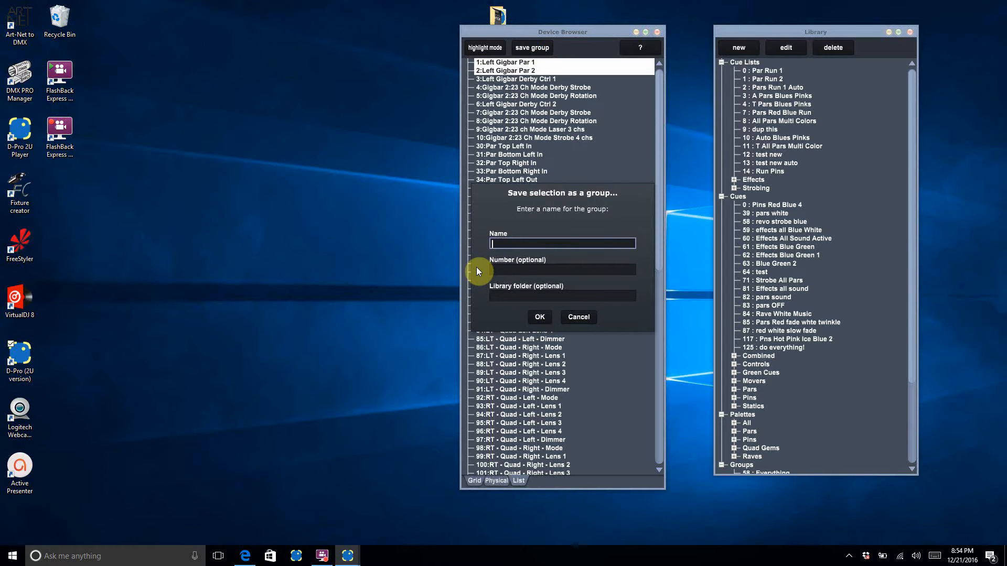
text(Gigbar Left Par - All)
click(525, 295)
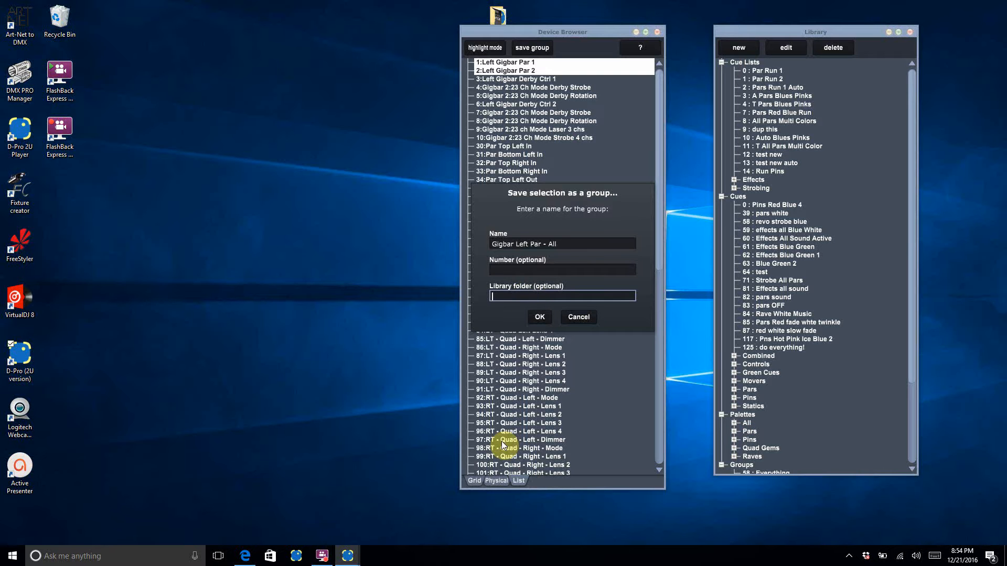
text(Gigbars)
key(Return)
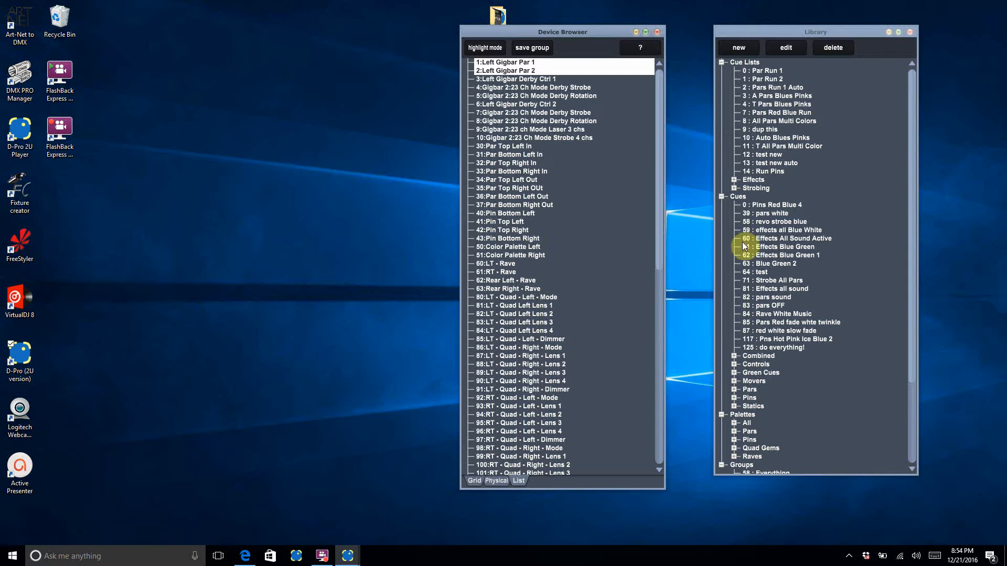
Step: Scroll the Library to Groups and expand the Gigbars folder showing group 70 Gigbar Left Par - All
scroll(901, 378, down, 4)
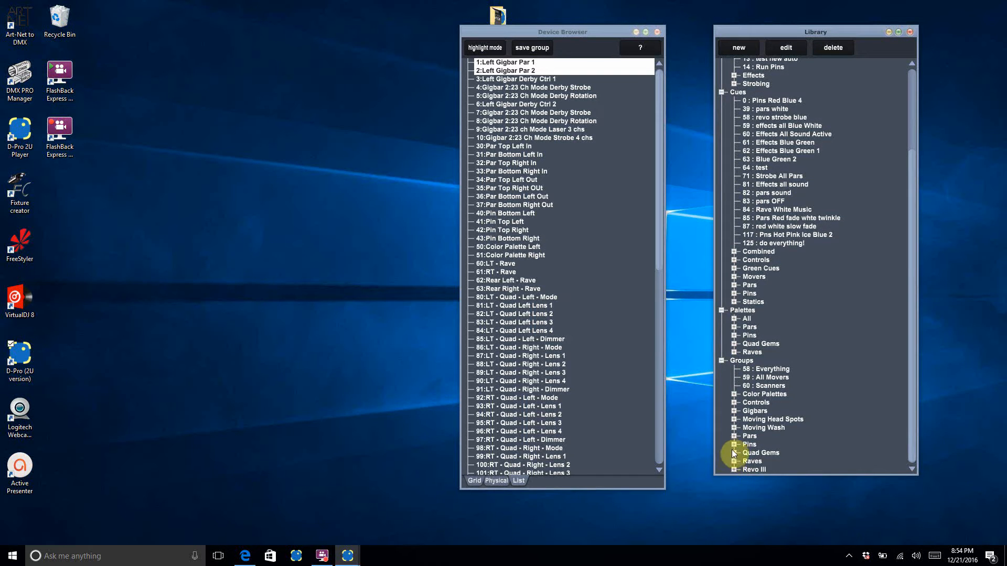
click(733, 410)
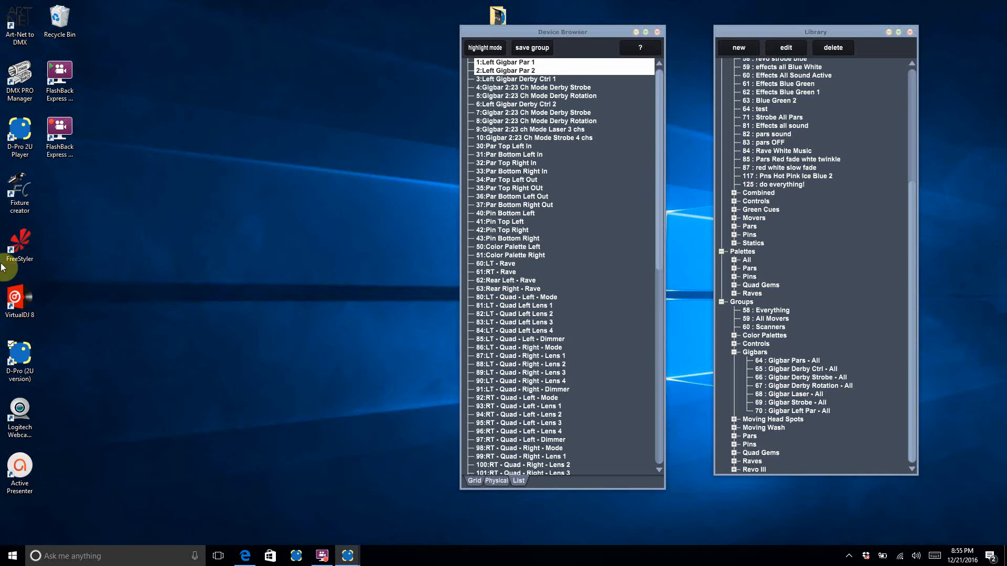
key(alt+Tab)
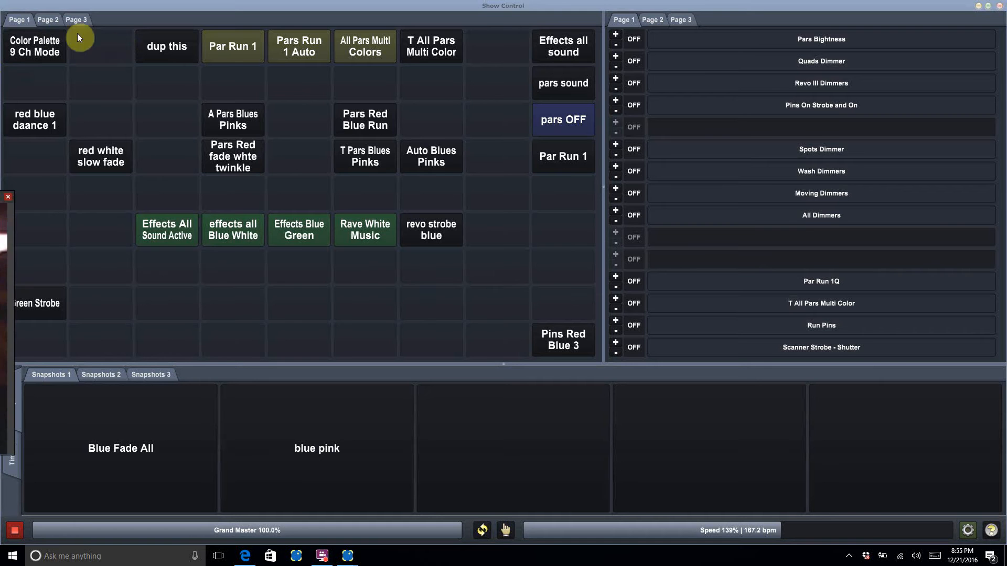
Step: On Show Control page 2, fire 'test new', bring All Dimmers to 100% and fire 'up and down'
click(48, 20)
drag(5, 197, 571, 246)
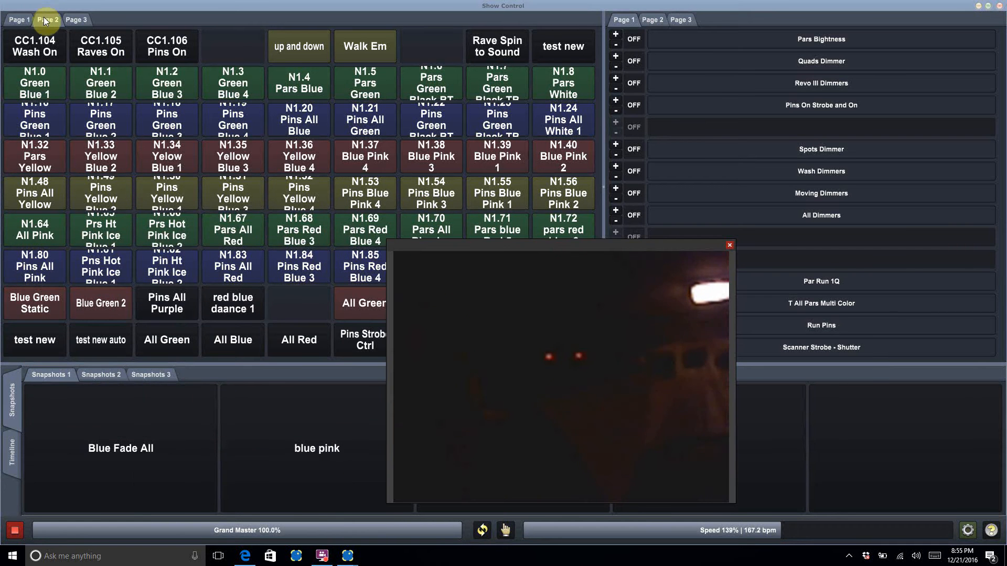
click(571, 52)
click(851, 217)
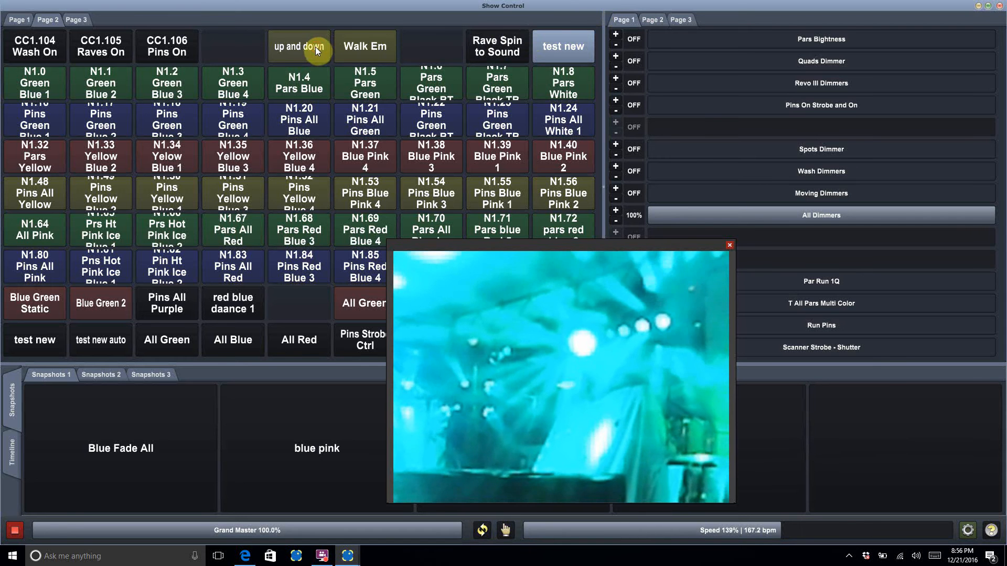
click(316, 47)
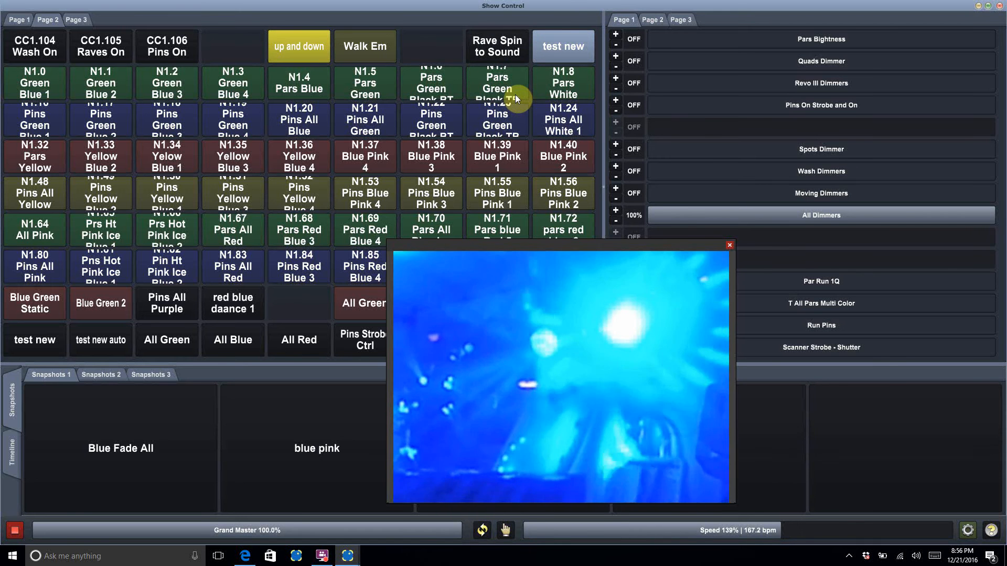